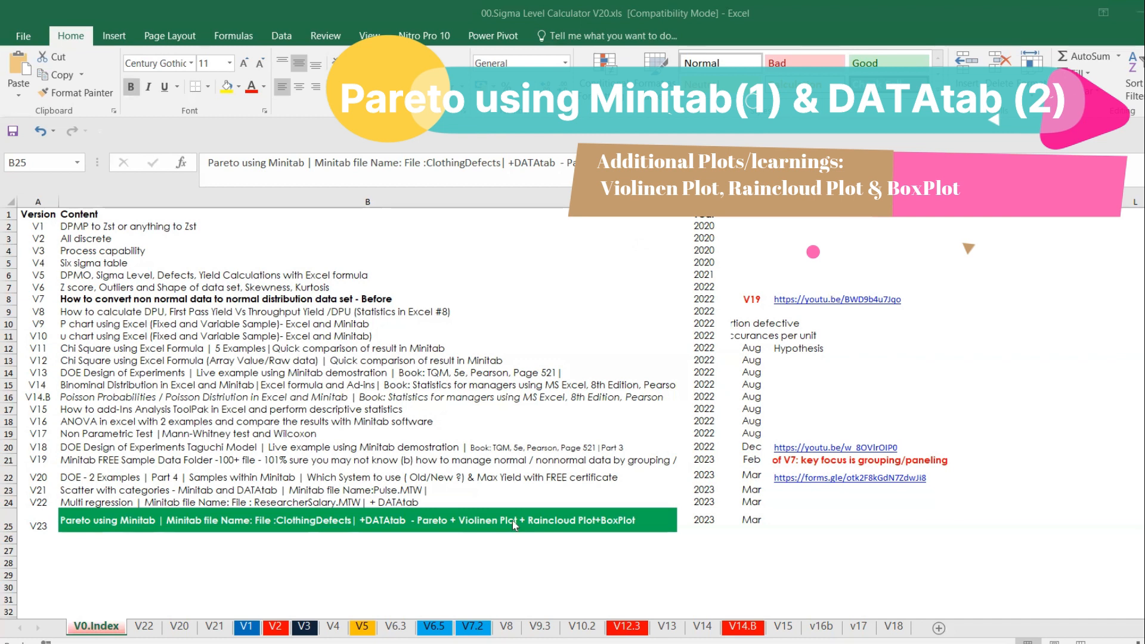
Switch from the Excel index to Minitab and bring up the dialog for opening a worksheet.
{"action": "left_click", "coordinate": [511, 521]}
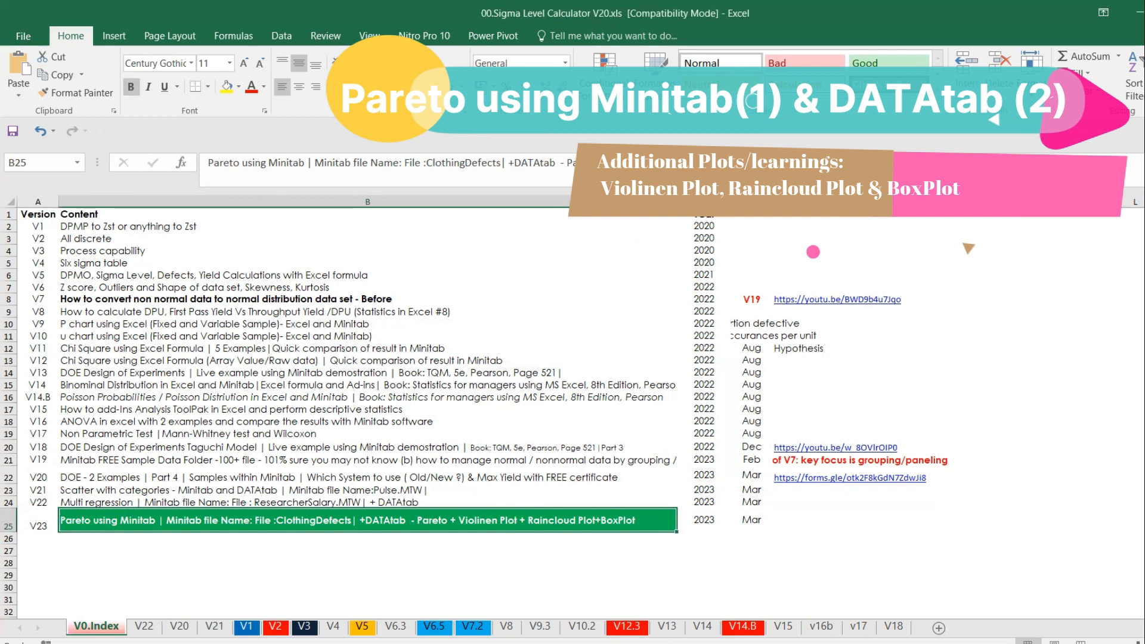
{"action": "left_click", "coordinate": [818, 642]}
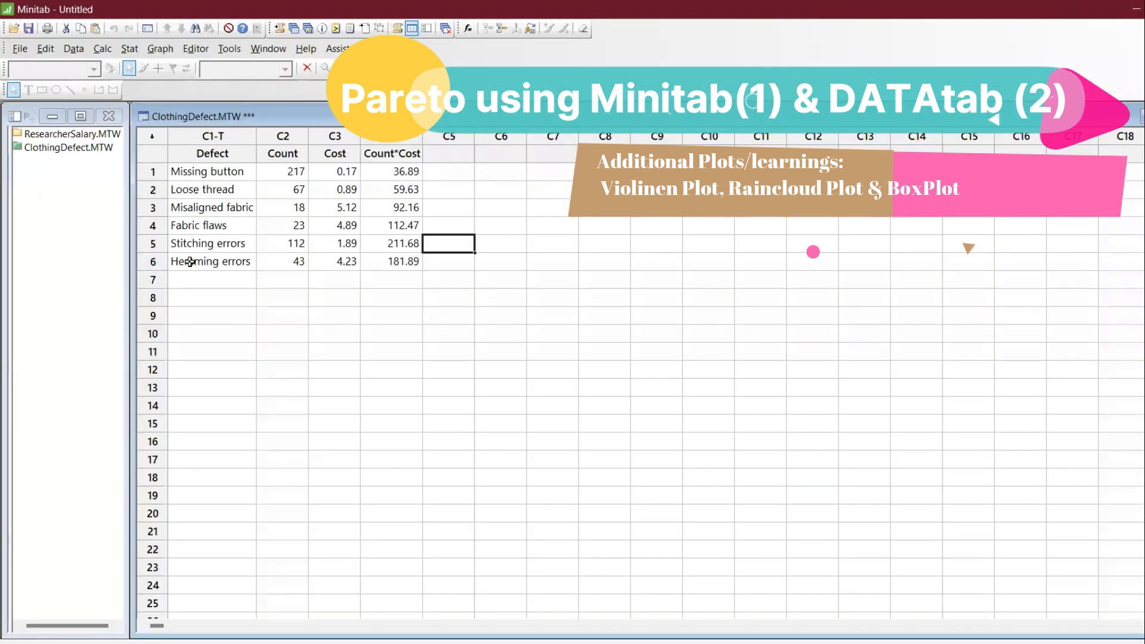
{"action": "left_click", "coordinate": [9, 51]}
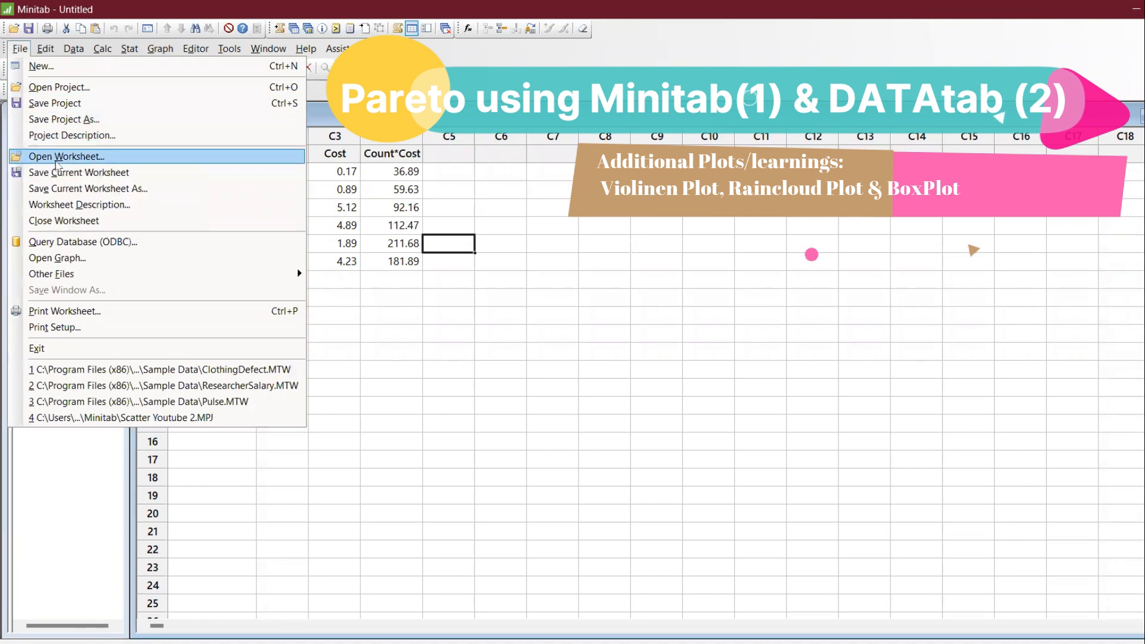
{"action": "left_click", "coordinate": [59, 158]}
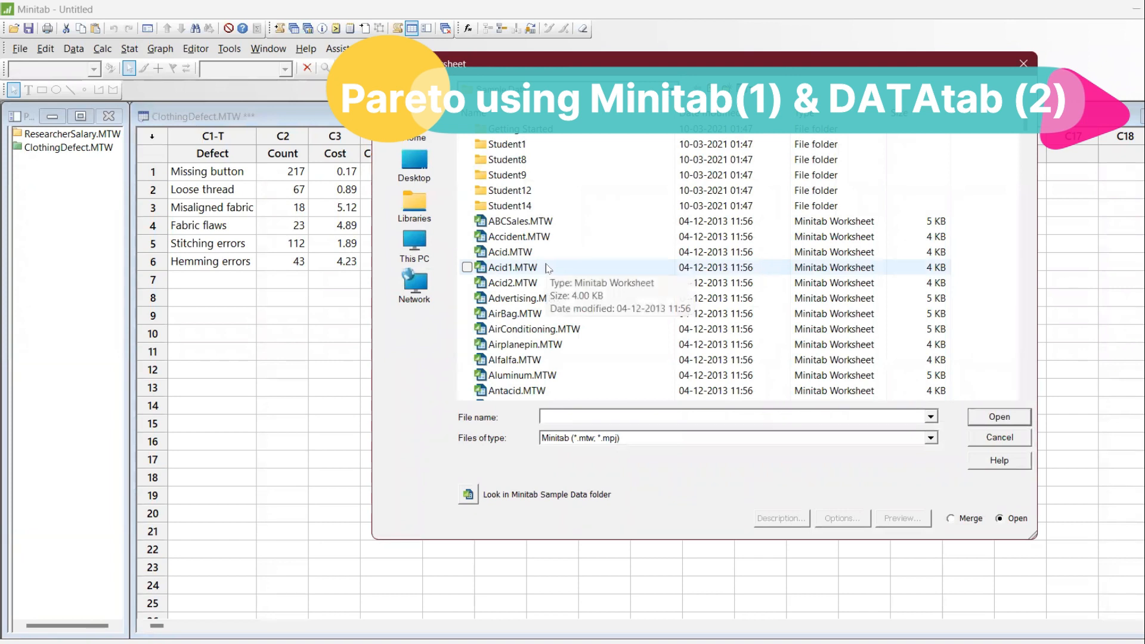
Check the Minitab Cookbook PDF for the worksheet name, and reopen the sample worksheet ClothingDefect.MTW, accepting that changes are discarded.
{"action": "left_click", "coordinate": [912, 643]}
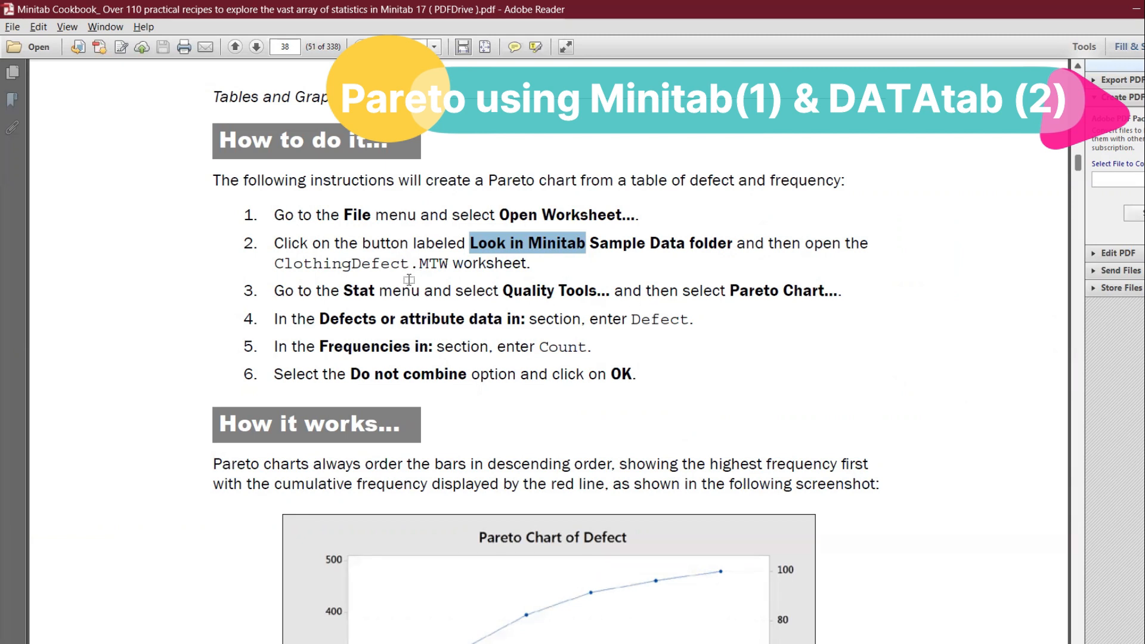
{"action": "key", "text": "alt+Tab"}
{"action": "left_click", "coordinate": [564, 240]}
{"action": "key", "text": "c"}
{"action": "key", "text": "c"}
{"action": "key", "text": "c"}
{"action": "key", "text": "c"}
{"action": "key", "text": "c"}
{"action": "key", "text": "c"}
{"action": "key", "text": "c"}
{"action": "key", "text": "c"}
{"action": "key", "text": "c"}
{"action": "key", "text": "c"}
{"action": "key", "text": "c"}
{"action": "key", "text": "c"}
{"action": "key", "text": "c"}
{"action": "key", "text": "c"}
{"action": "key", "text": "c"}
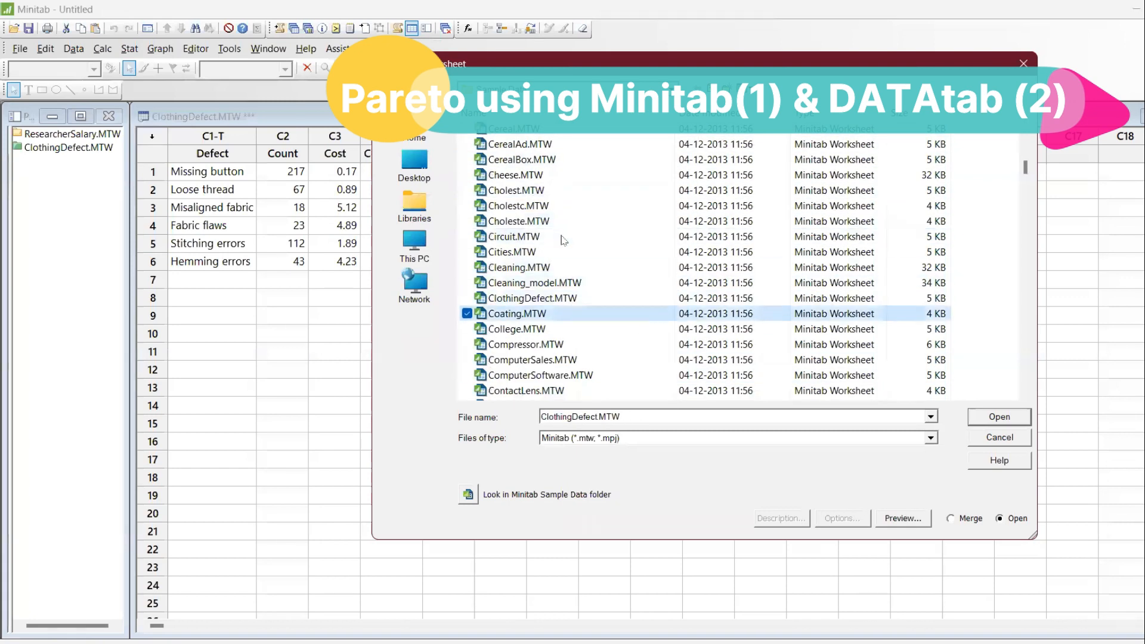
{"action": "key", "text": "c"}
{"action": "key", "text": "c"}
{"action": "key", "text": "c"}
{"action": "key", "text": "c"}
{"action": "key", "text": "c"}
{"action": "key", "text": "c"}
{"action": "key", "text": "c"}
{"action": "key", "text": "c"}
{"action": "key", "text": "c"}
{"action": "key", "text": "c"}
{"action": "key", "text": "c"}
{"action": "key", "text": "c"}
{"action": "key", "text": "c"}
{"action": "key", "text": "c"}
{"action": "key", "text": "c"}
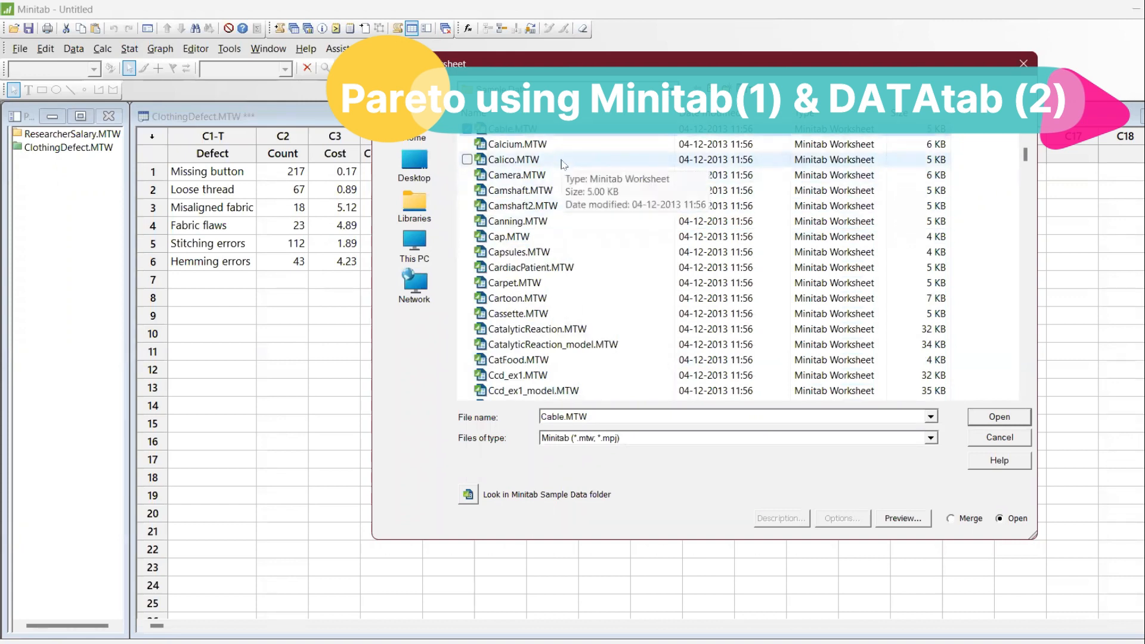
{"action": "key", "text": "c"}
{"action": "key", "text": "c"}
{"action": "key", "text": "c"}
{"action": "key", "text": "c"}
{"action": "key", "text": "c"}
{"action": "key", "text": "c"}
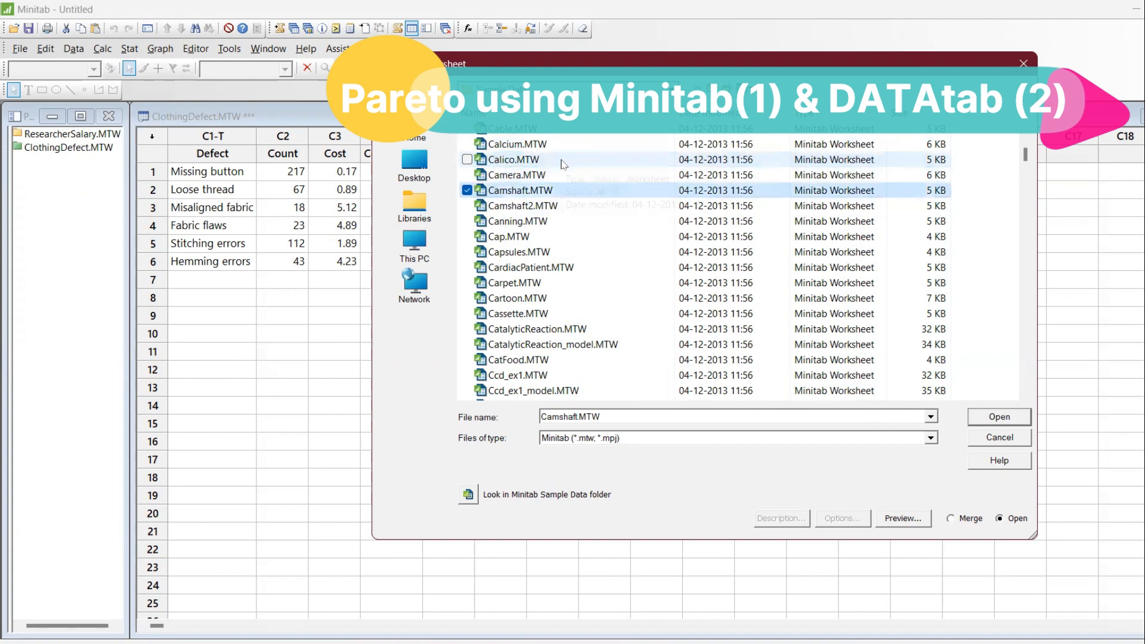
{"action": "key", "text": "c"}
{"action": "key", "text": "c"}
{"action": "key", "text": "c"}
{"action": "key", "text": "c"}
{"action": "key", "text": "c"}
{"action": "key", "text": "c"}
{"action": "key", "text": "c"}
{"action": "key", "text": "c"}
{"action": "key", "text": "c"}
{"action": "key", "text": "c"}
{"action": "key", "text": "c"}
{"action": "key", "text": "c"}
{"action": "key", "text": "c"}
{"action": "key", "text": "c"}
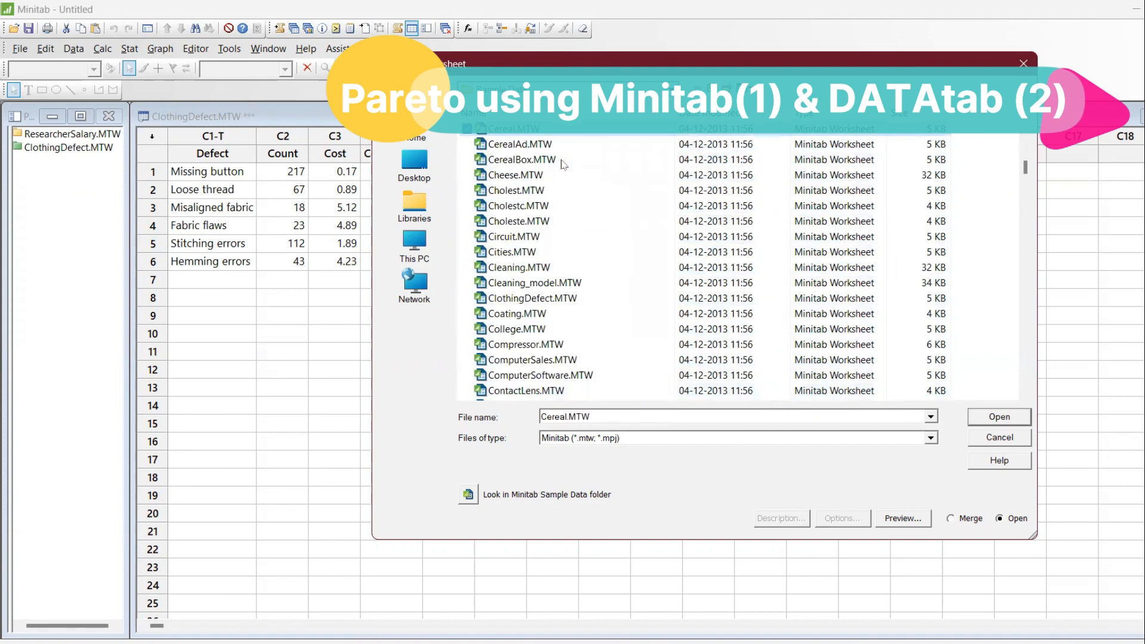
{"action": "key", "text": "c"}
{"action": "key", "text": "c"}
{"action": "key", "text": "c"}
{"action": "key", "text": "c"}
{"action": "key", "text": "c"}
{"action": "key", "text": "c"}
{"action": "key", "text": "c"}
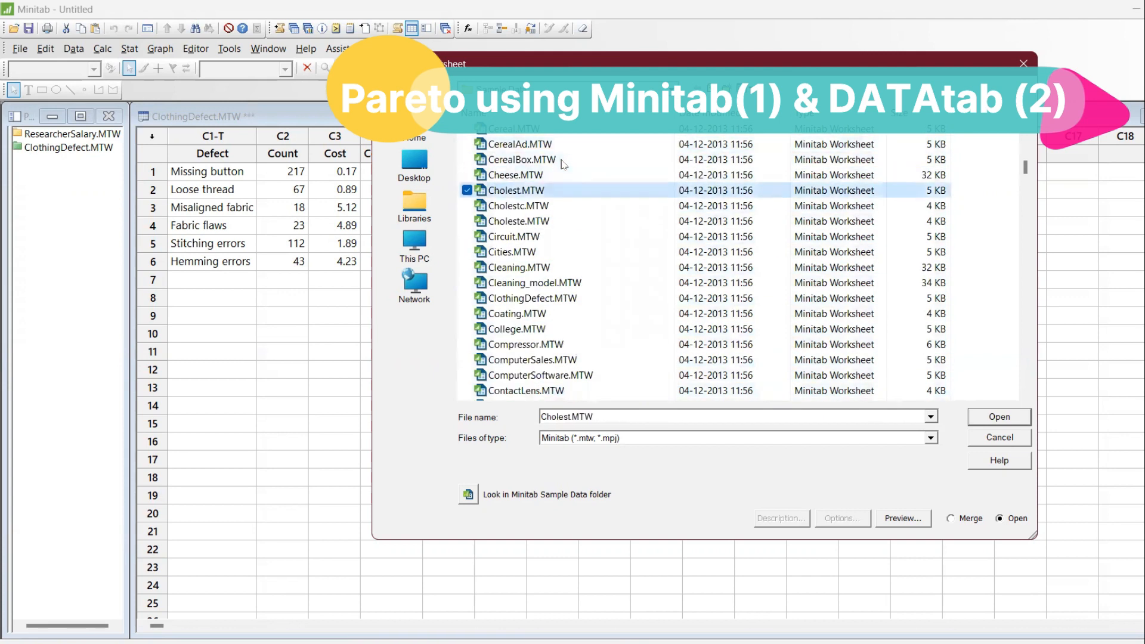
{"action": "key", "text": "c"}
{"action": "key", "text": "c"}
{"action": "key", "text": "c"}
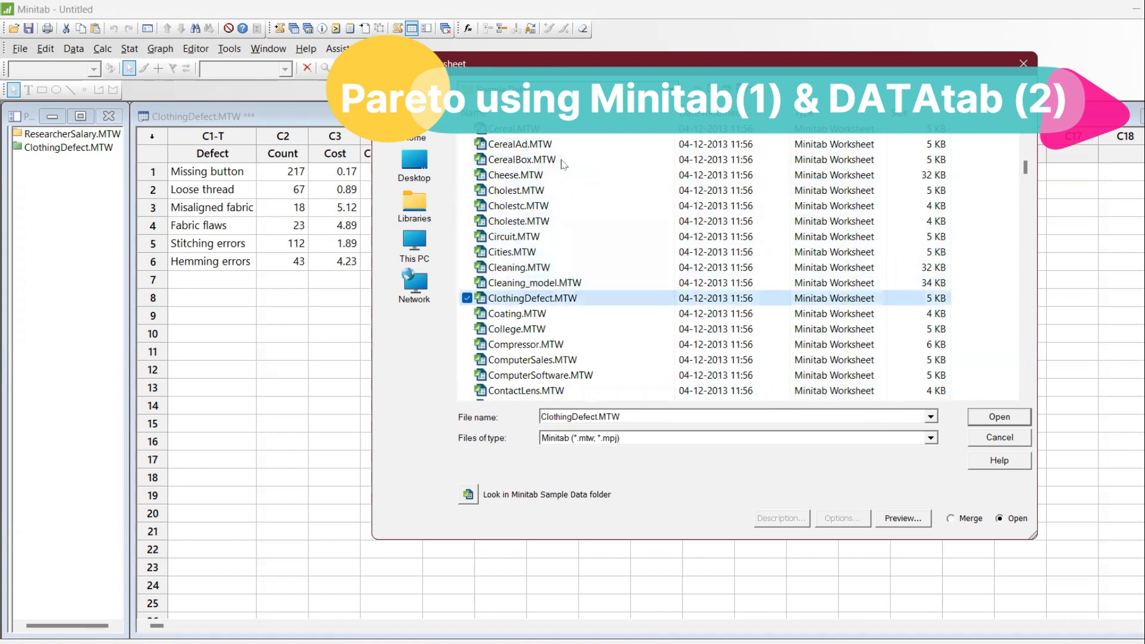
{"action": "double_click", "coordinate": [595, 300]}
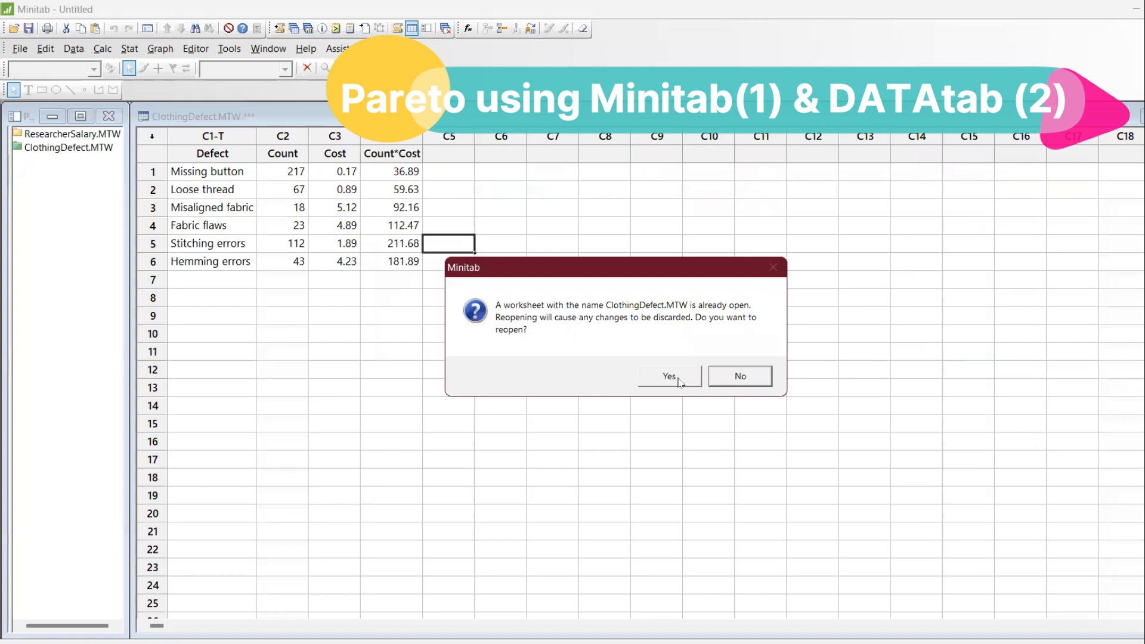
{"action": "left_click", "coordinate": [679, 379]}
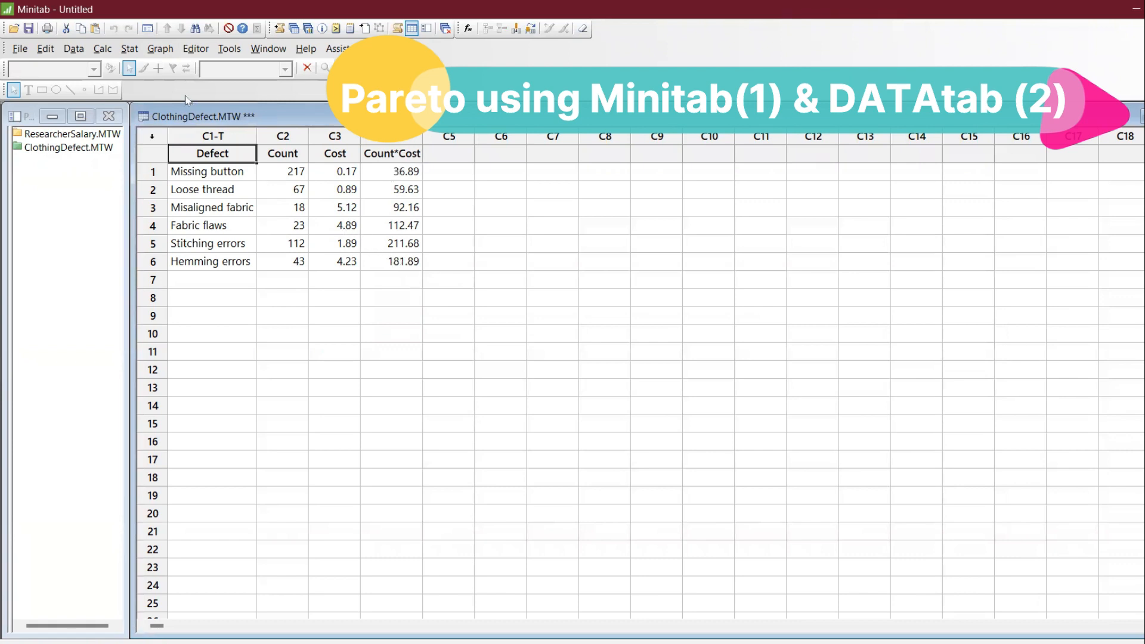
Set up a Pareto chart with Defect as the attribute data, Count as the frequencies and the Do not combine option.
{"action": "left_click", "coordinate": [129, 48]}
{"action": "mouse_move", "coordinate": [159, 105]}
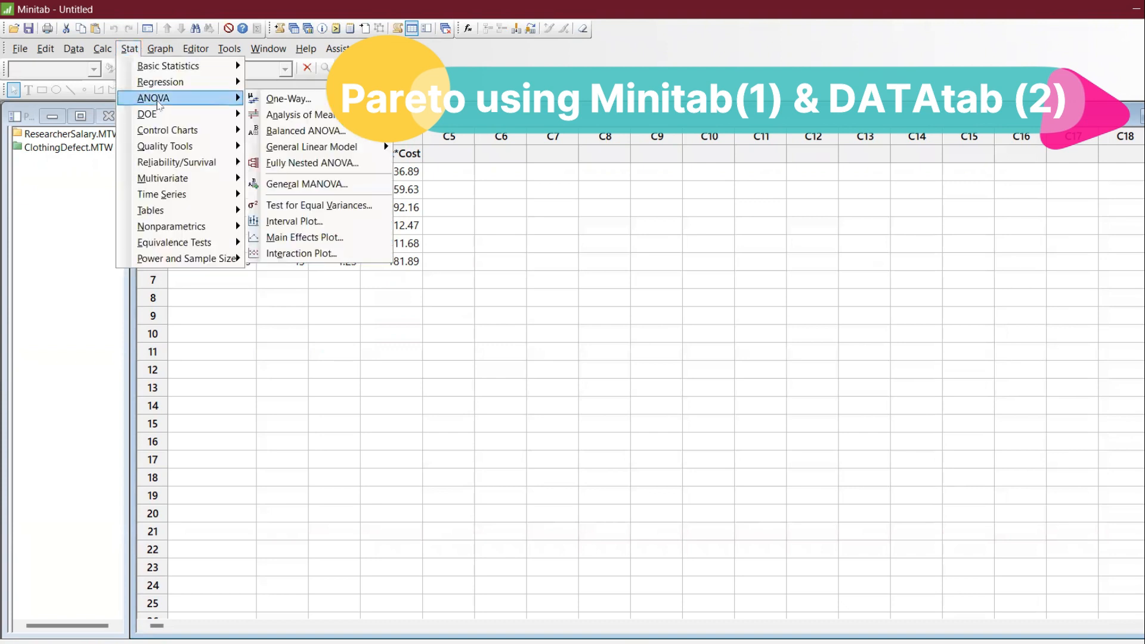
{"action": "mouse_move", "coordinate": [173, 147]}
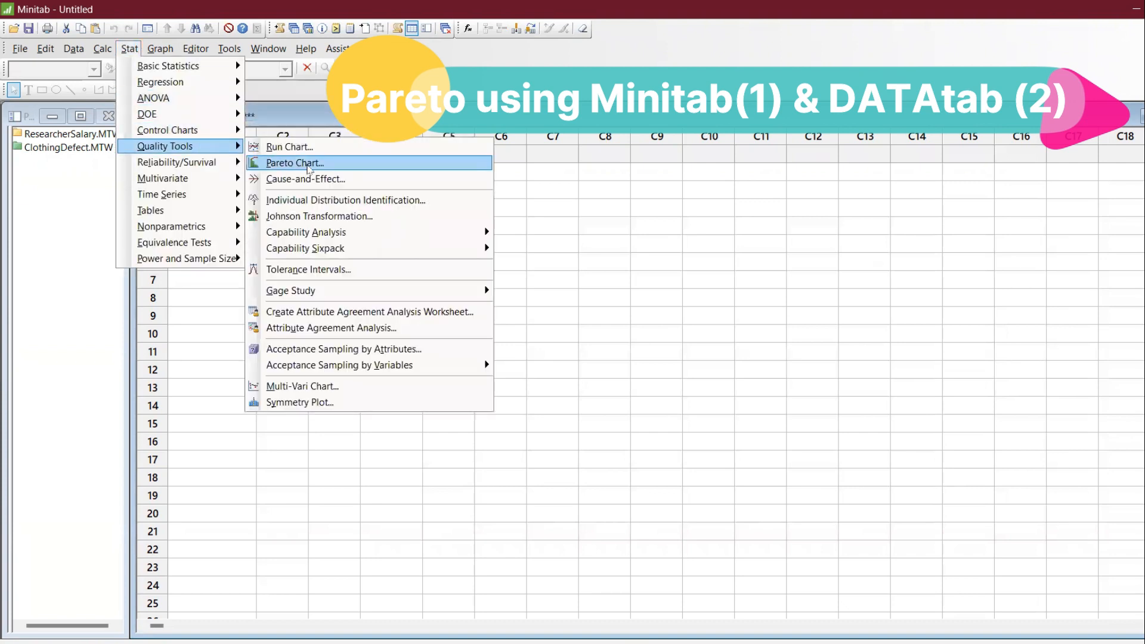
{"action": "left_click", "coordinate": [308, 167]}
{"action": "key", "text": "F3"}
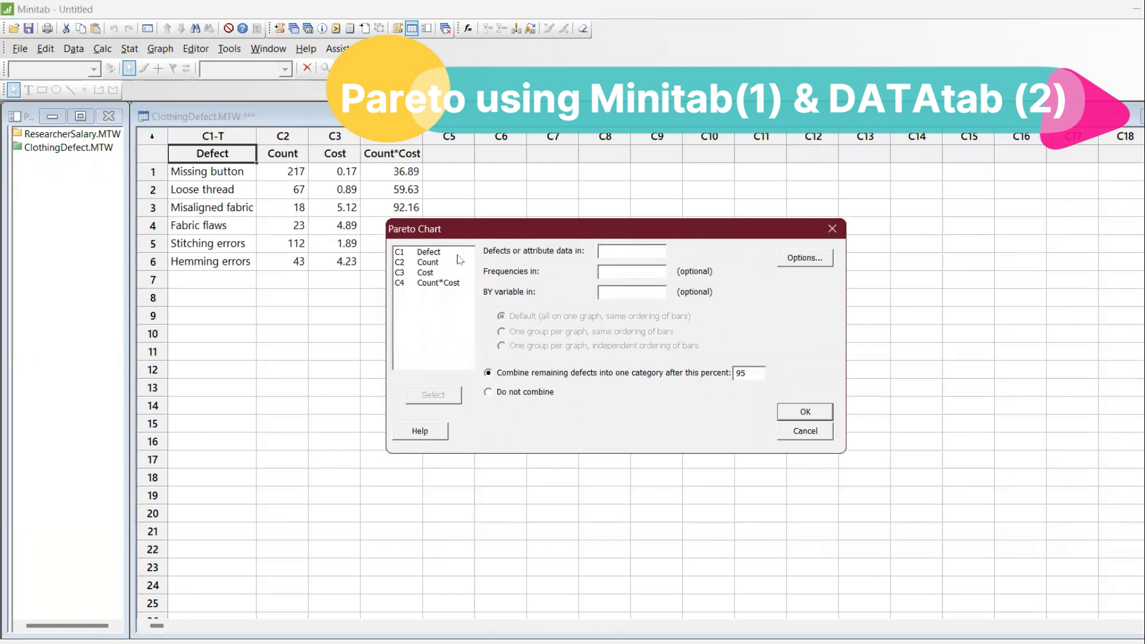
{"action": "double_click", "coordinate": [438, 253]}
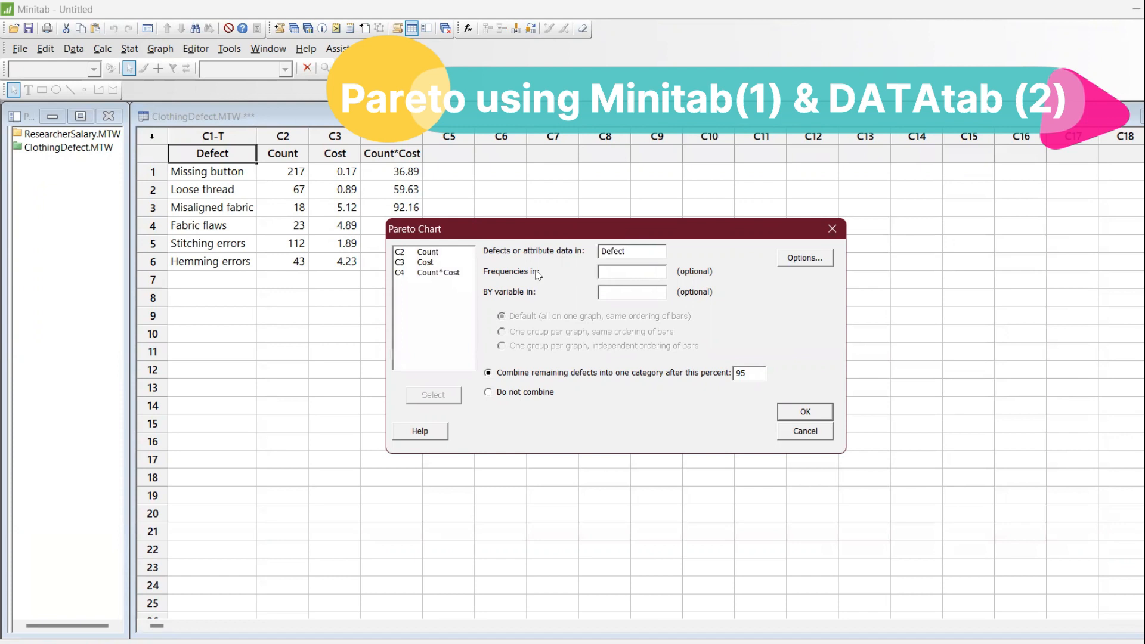
{"action": "left_click", "coordinate": [429, 255]}
{"action": "double_click", "coordinate": [429, 255]}
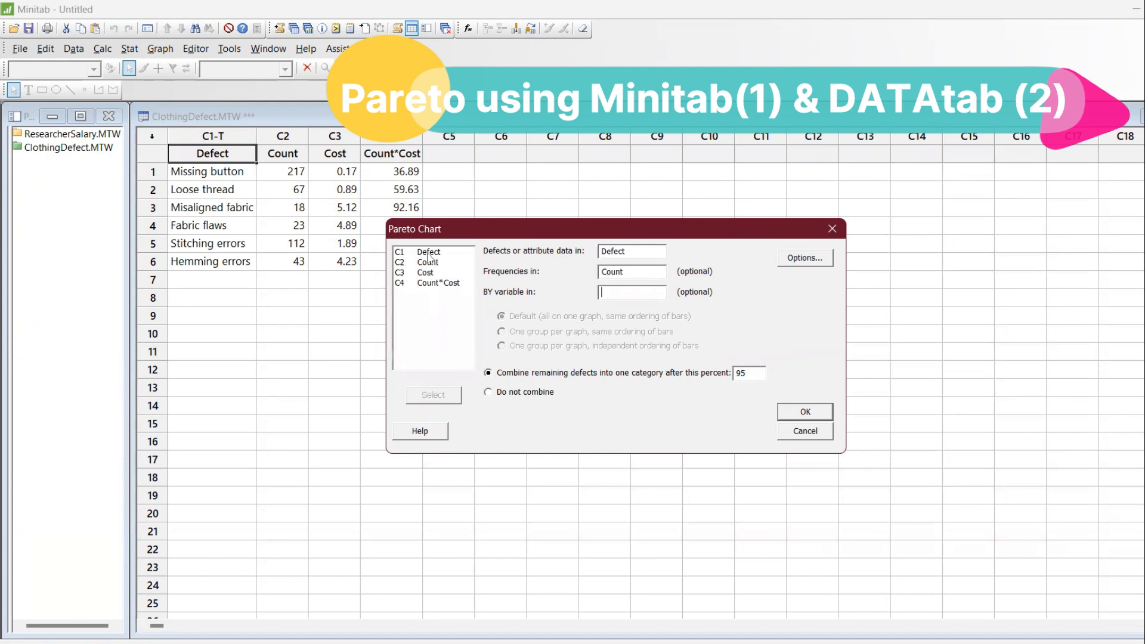
{"action": "left_click", "coordinate": [526, 392]}
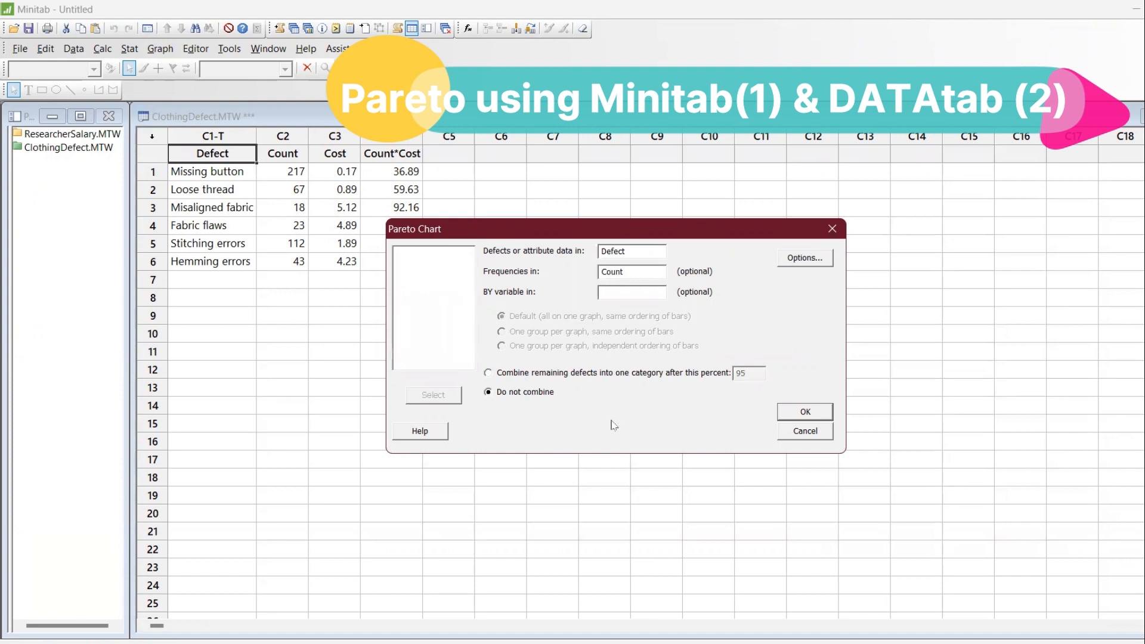
Check the settings against the Cookbook instructions, and create the Pareto chart in a maximized window.
{"action": "key", "text": "alt+Tab"}
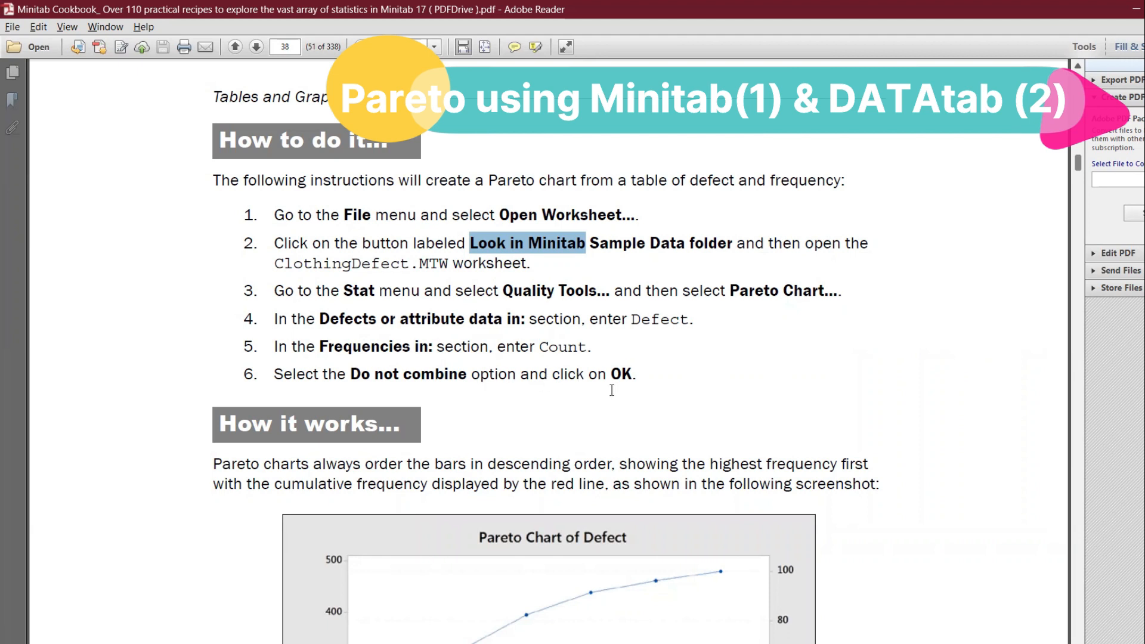
{"action": "key", "text": "alt"}
{"action": "scroll", "coordinate": [549, 382], "scroll_direction": "down", "scroll_amount": 6}
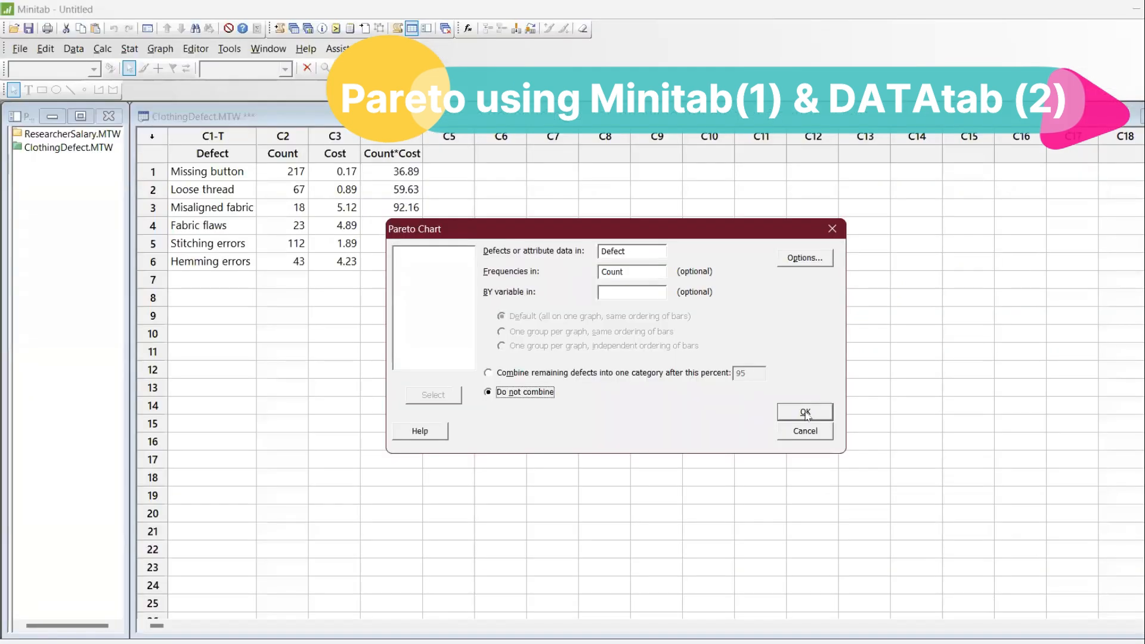
{"action": "left_click", "coordinate": [806, 412]}
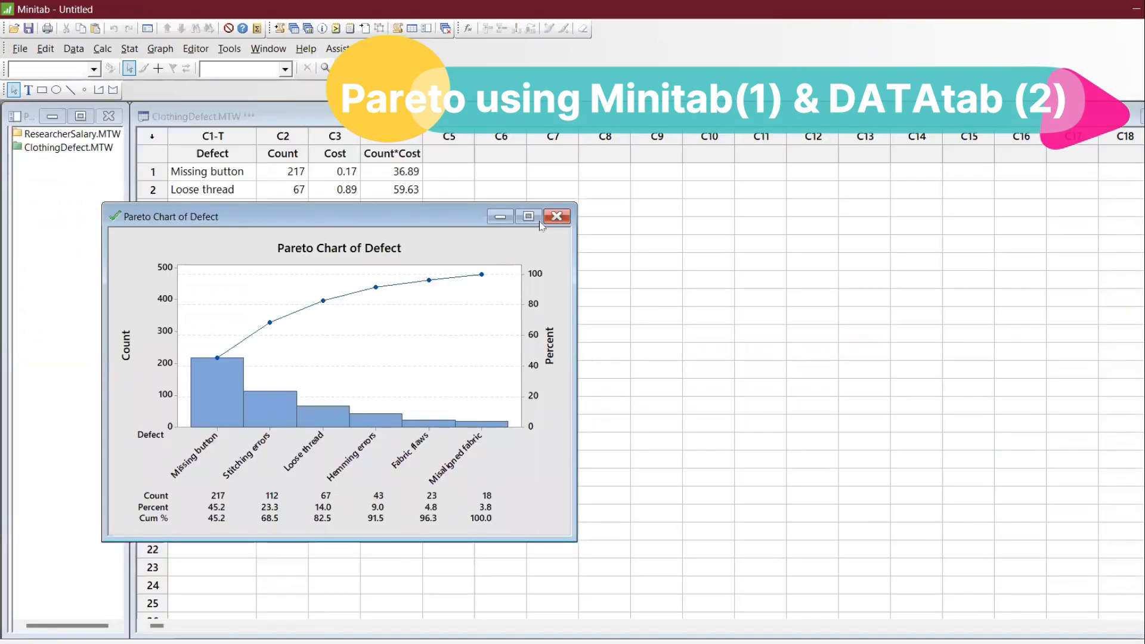
{"action": "left_click", "coordinate": [529, 217]}
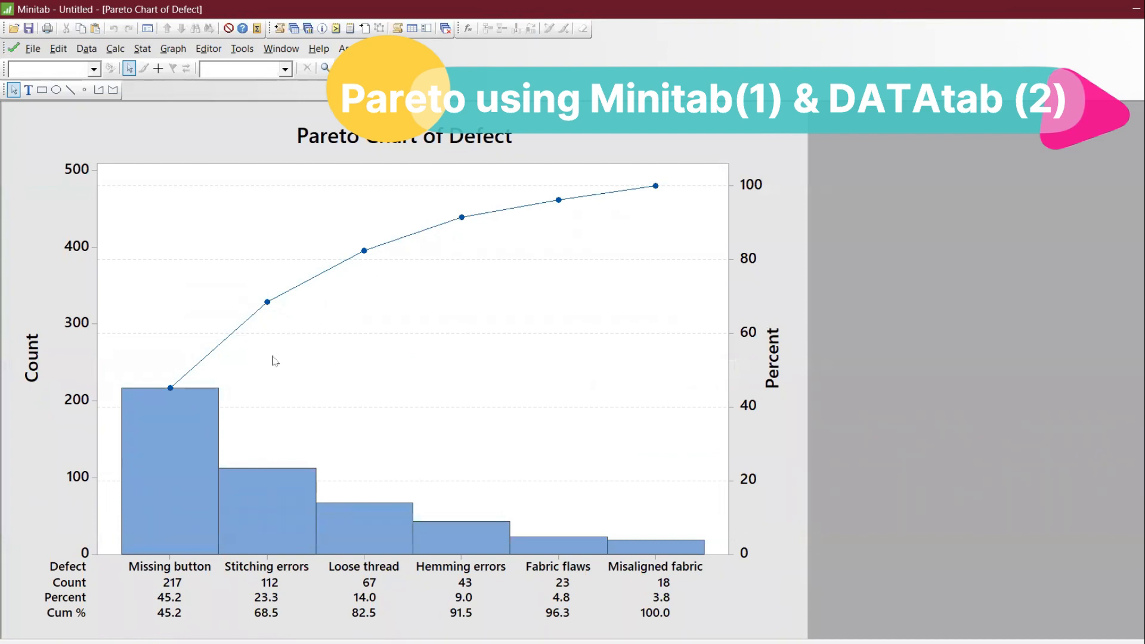
Add reference lines at 82.5 on the secondary Y scale and at category position 3, and delete the vertical line's label.
{"action": "right_click", "coordinate": [548, 241]}
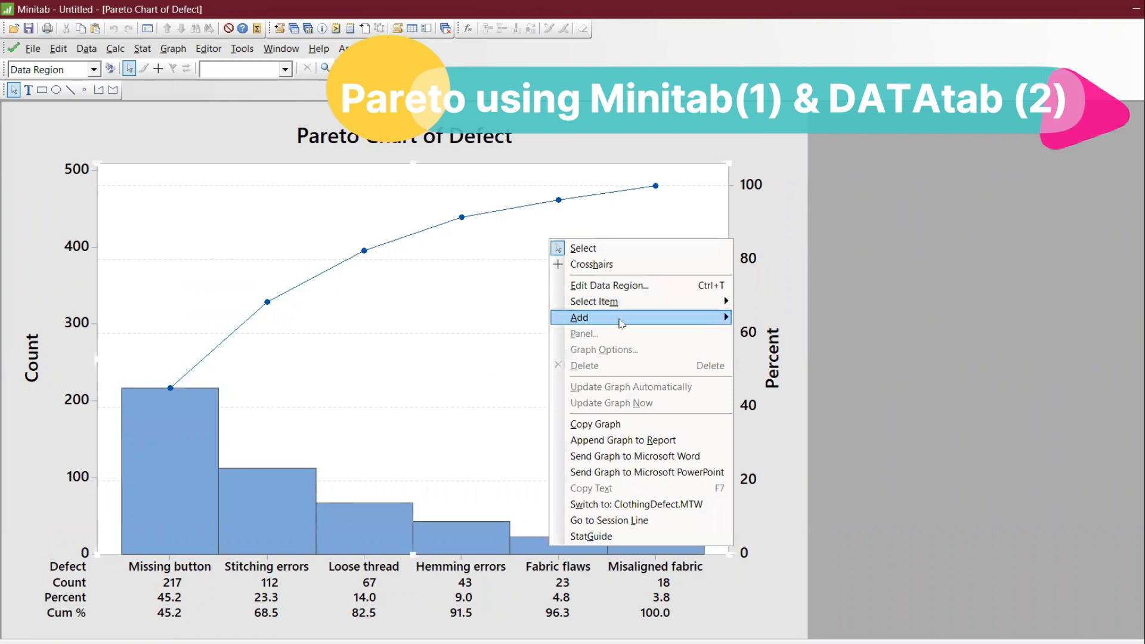
{"action": "mouse_move", "coordinate": [621, 323]}
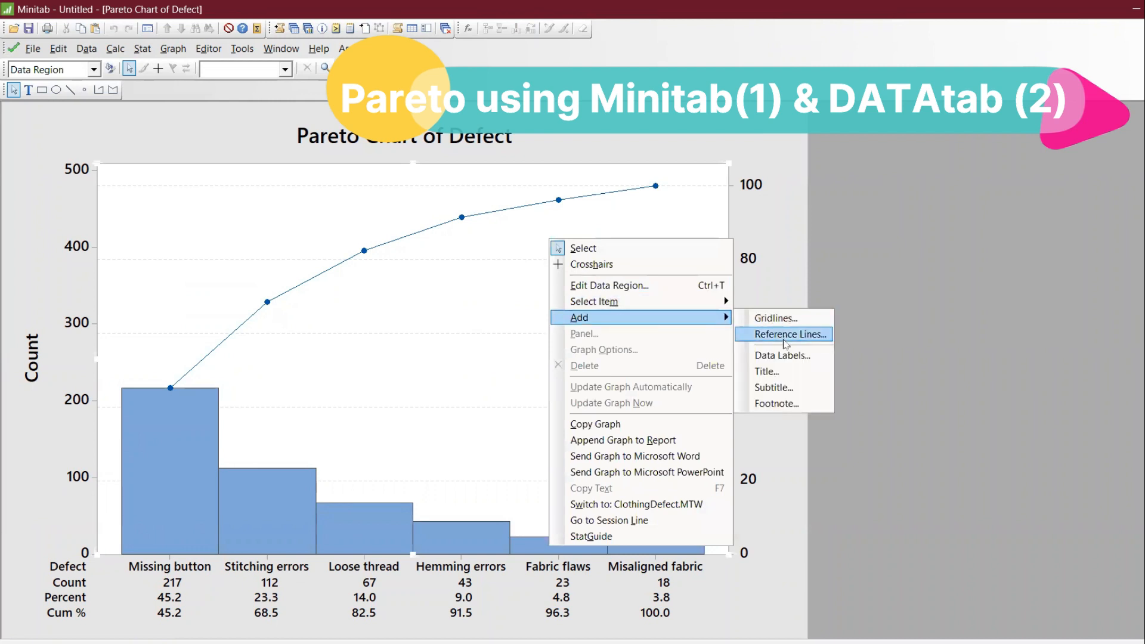
{"action": "left_click", "coordinate": [786, 335]}
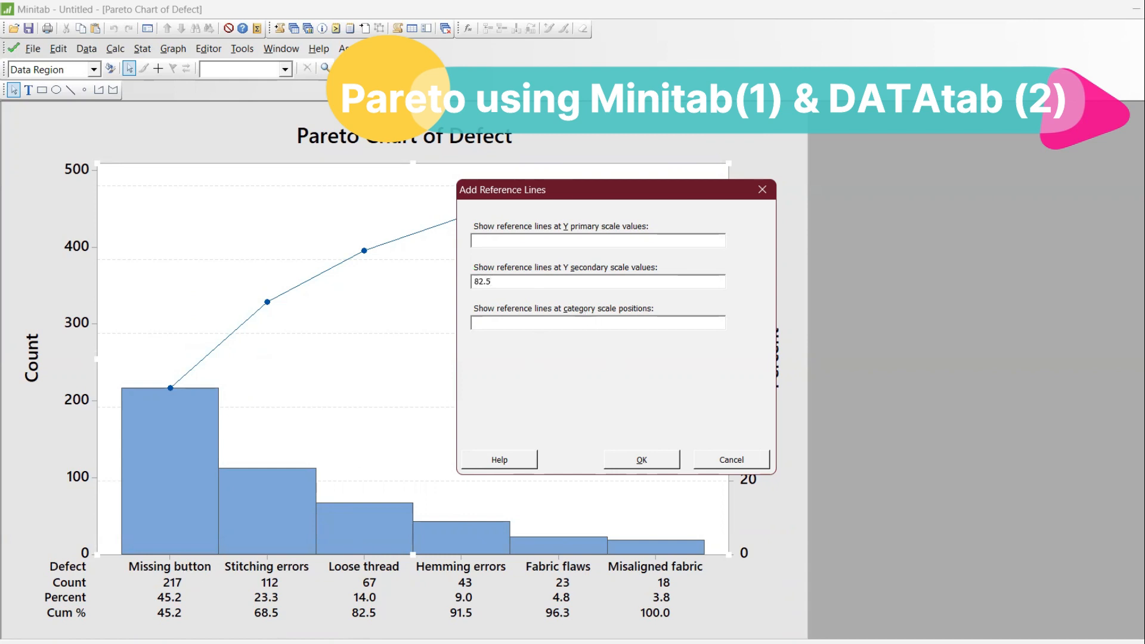
{"action": "left_click", "coordinate": [509, 322]}
{"action": "type", "text": "3"}
{"action": "key", "text": "Return"}
{"action": "left_click", "coordinate": [385, 170]}
{"action": "key", "text": "Delete"}
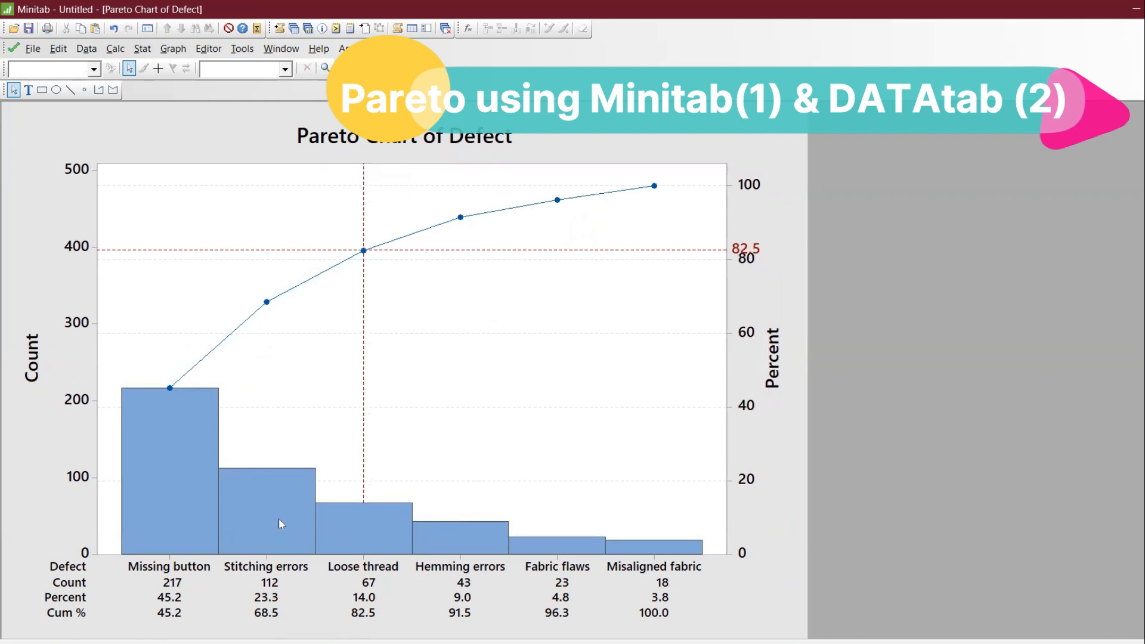
Return to the ClothingDefect worksheet and copy the Defect, Count, Cost and Count*Cost columns with their headers.
{"action": "mouse_move", "coordinate": [279, 519]}
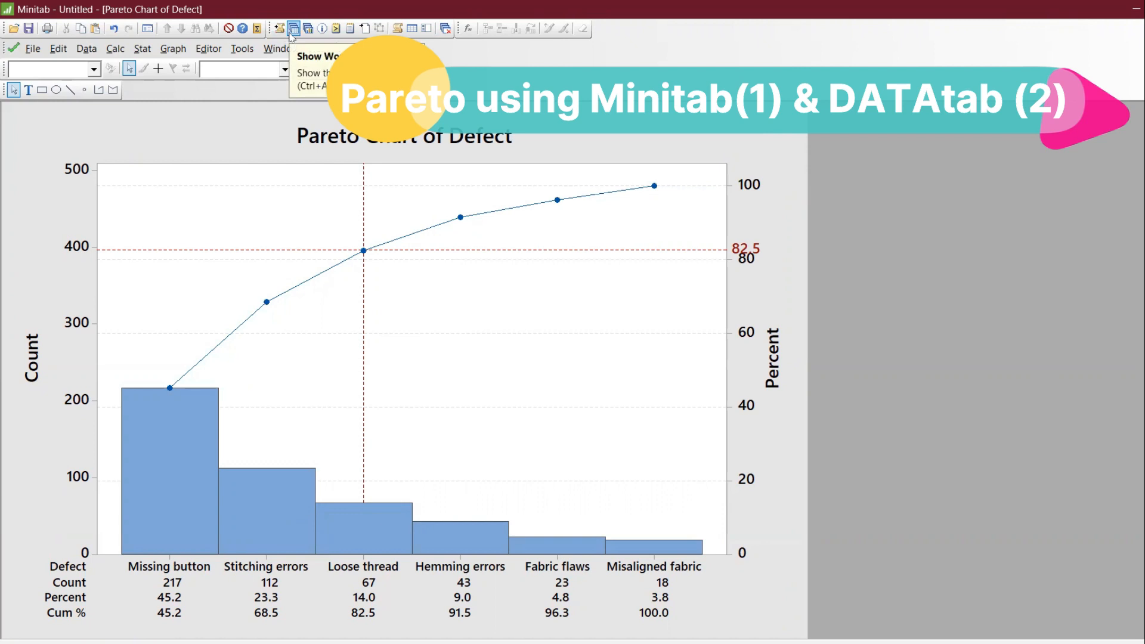
{"action": "left_click", "coordinate": [292, 35]}
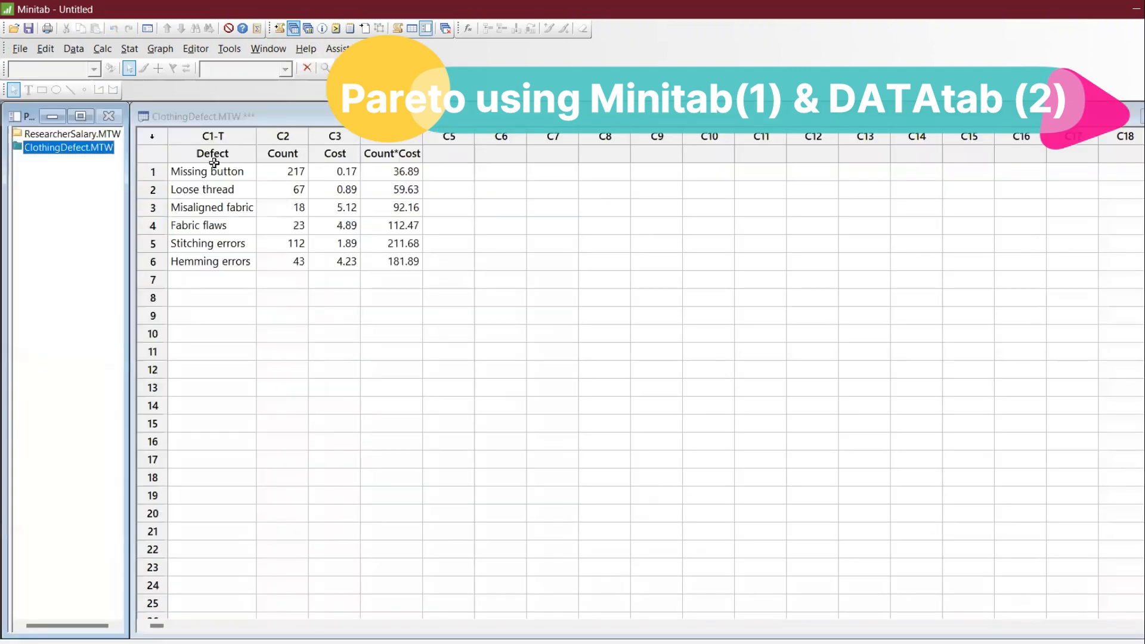
{"action": "left_click_drag", "start_coordinate": [204, 154], "coordinate": [374, 257]}
{"action": "key", "text": "ctrl+c"}
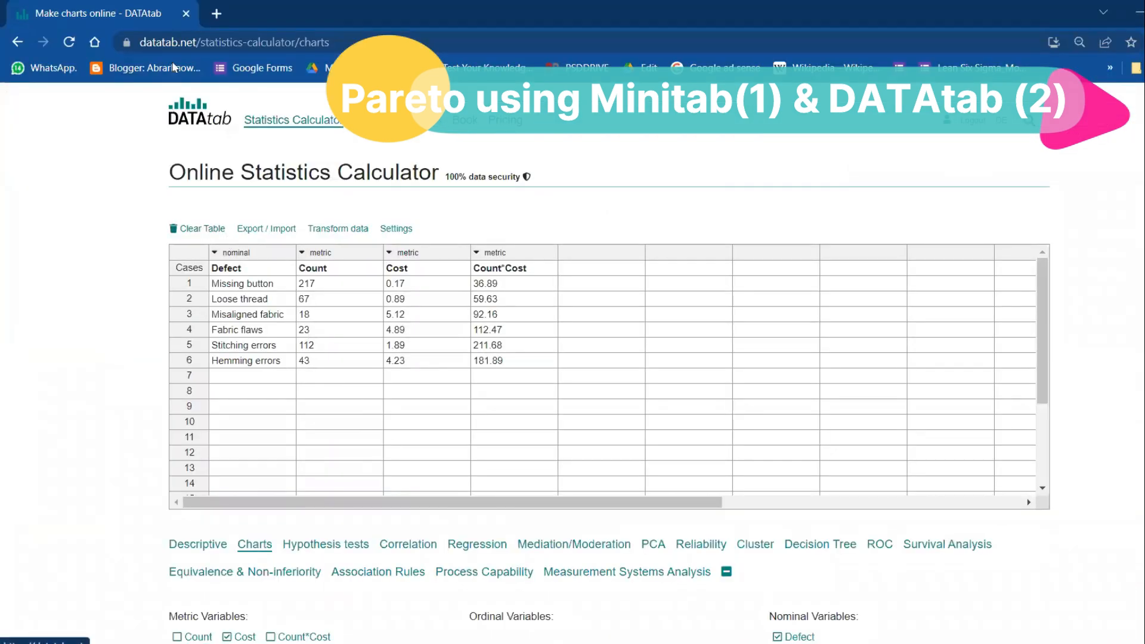
Switch to the DATAtab statistics calculator, clear its data table and paste the copied worksheet columns from the header row.
{"action": "left_click", "coordinate": [200, 229]}
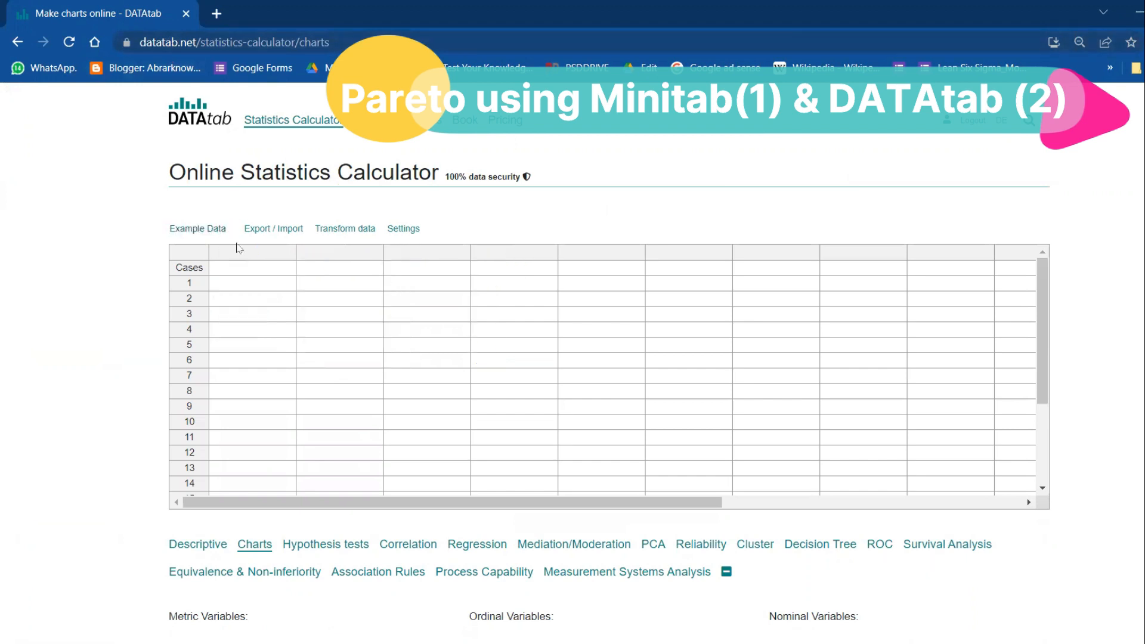
{"action": "left_click", "coordinate": [264, 269]}
{"action": "key", "text": "ctrl+v"}
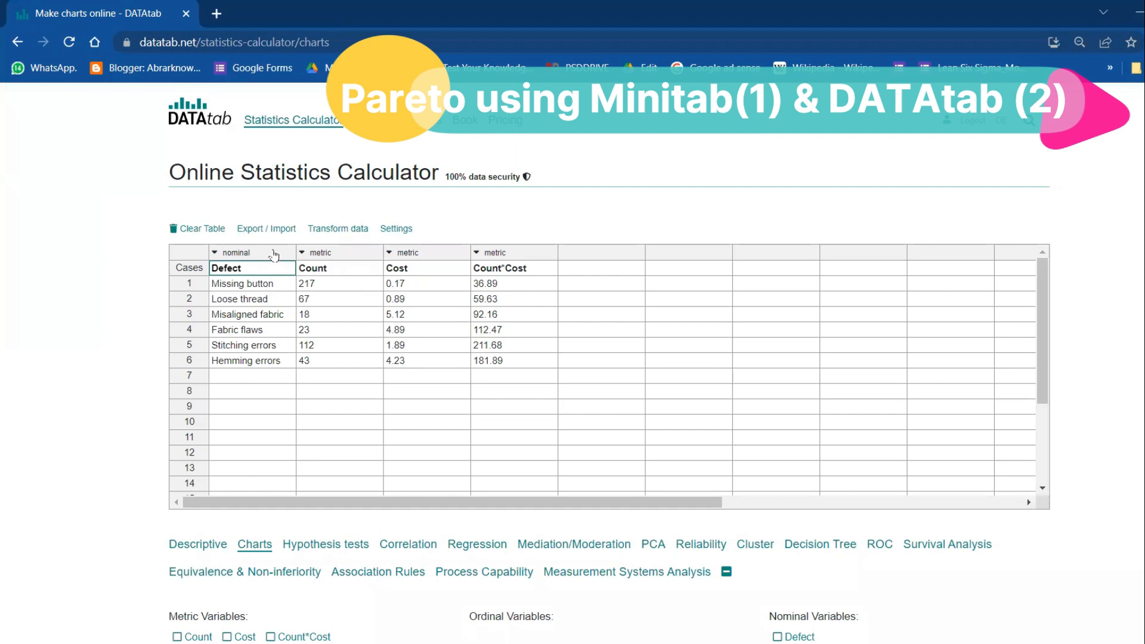
Check the level of measurement and the labels of the Defect and Count variables without changing them.
{"action": "left_click", "coordinate": [221, 256]}
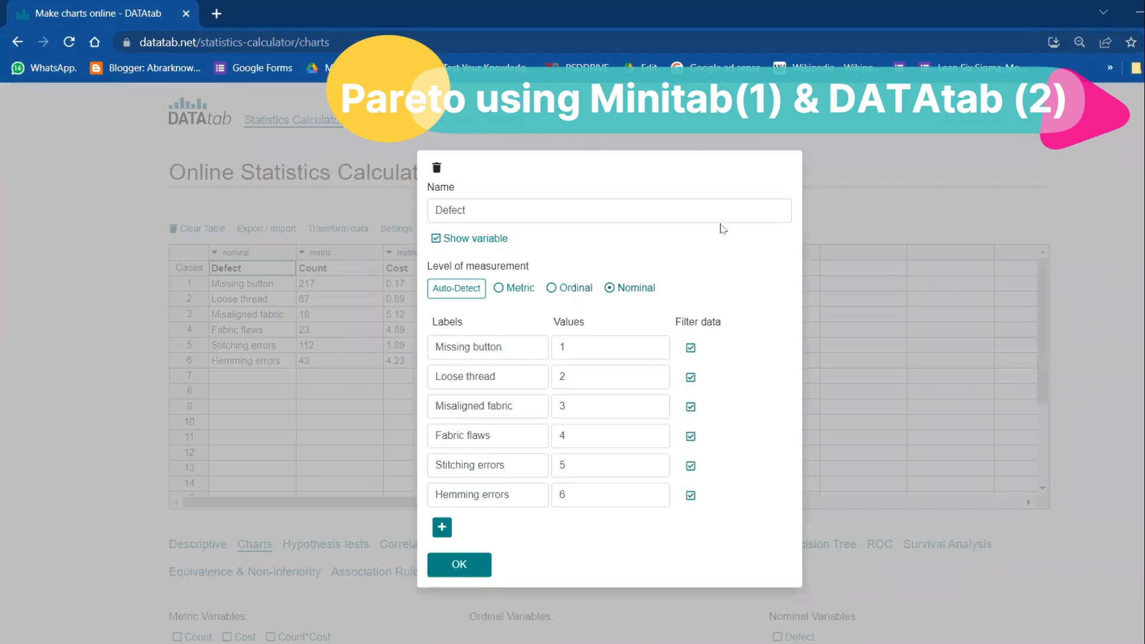
{"action": "left_click", "coordinate": [471, 290]}
{"action": "left_click", "coordinate": [939, 311]}
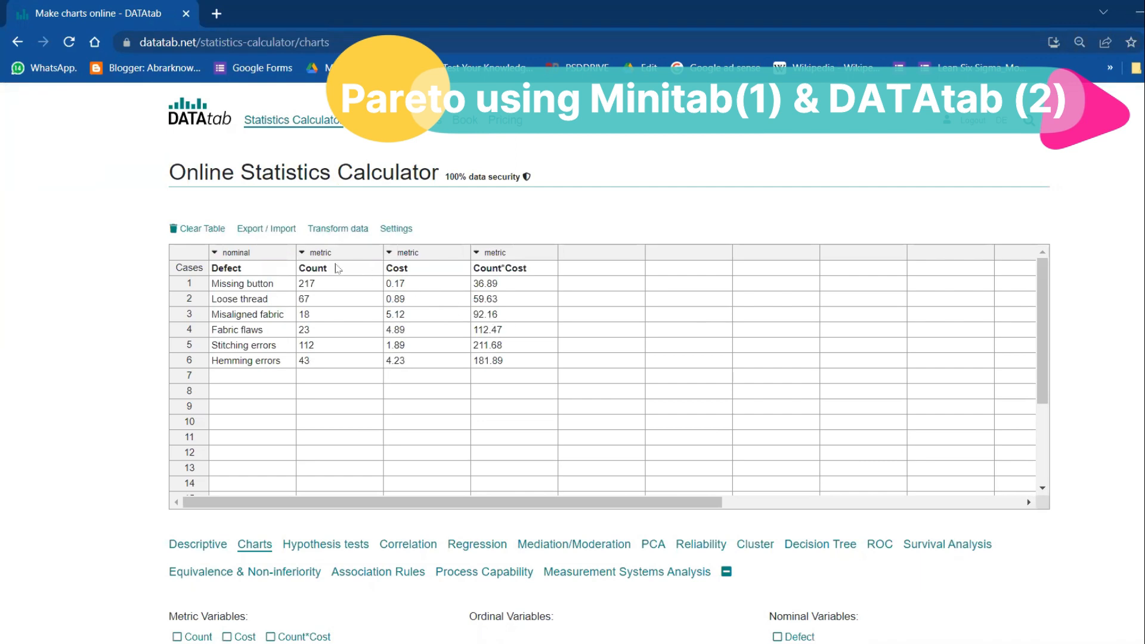
{"action": "left_click", "coordinate": [305, 259]}
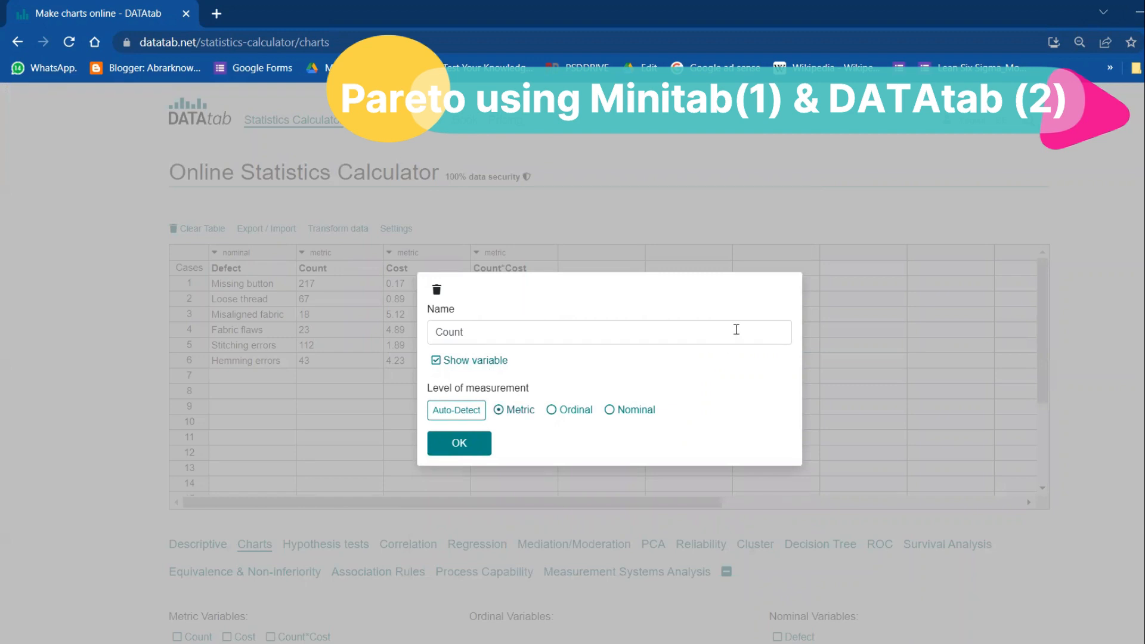
{"action": "left_click", "coordinate": [740, 162]}
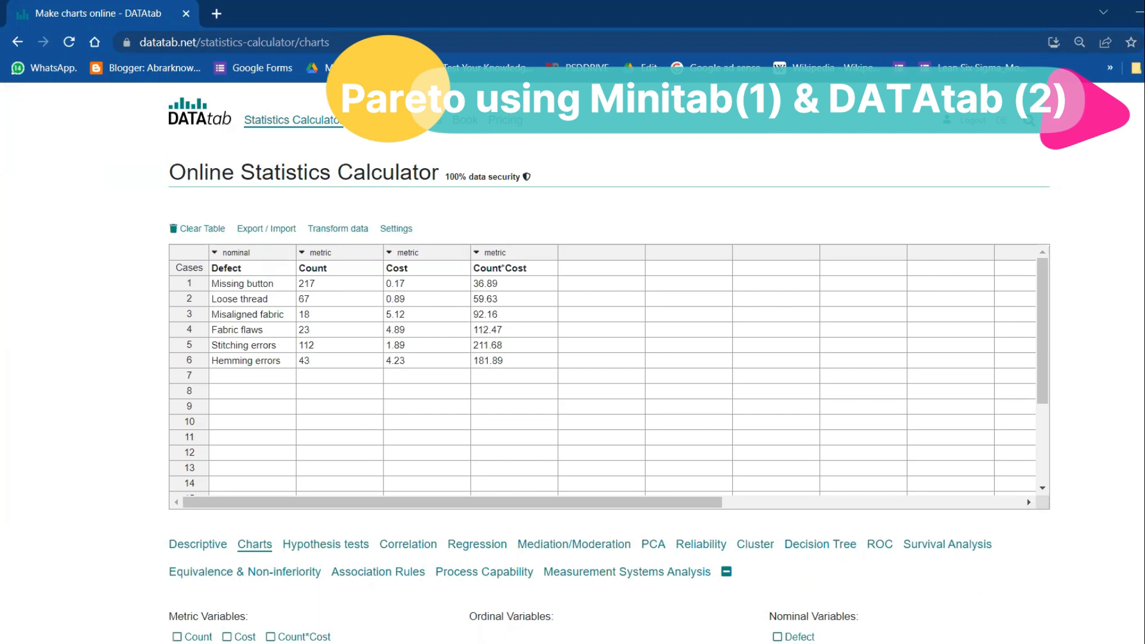
Chart the nominal variable Defect with the metric variable Count, and turn the bar chart into a Pareto chart.
{"action": "scroll", "coordinate": [724, 258], "scroll_direction": "down", "scroll_amount": 3}
{"action": "scroll", "coordinate": [724, 258], "scroll_direction": "up", "scroll_amount": 2}
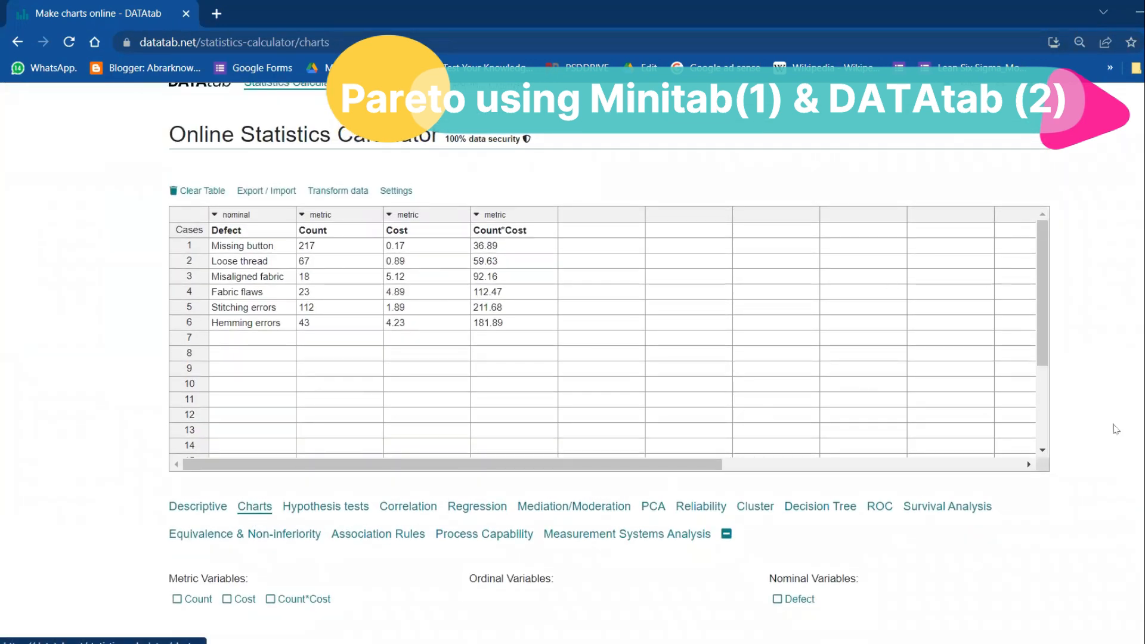
{"action": "scroll", "coordinate": [609, 343], "scroll_direction": "down", "scroll_amount": 2}
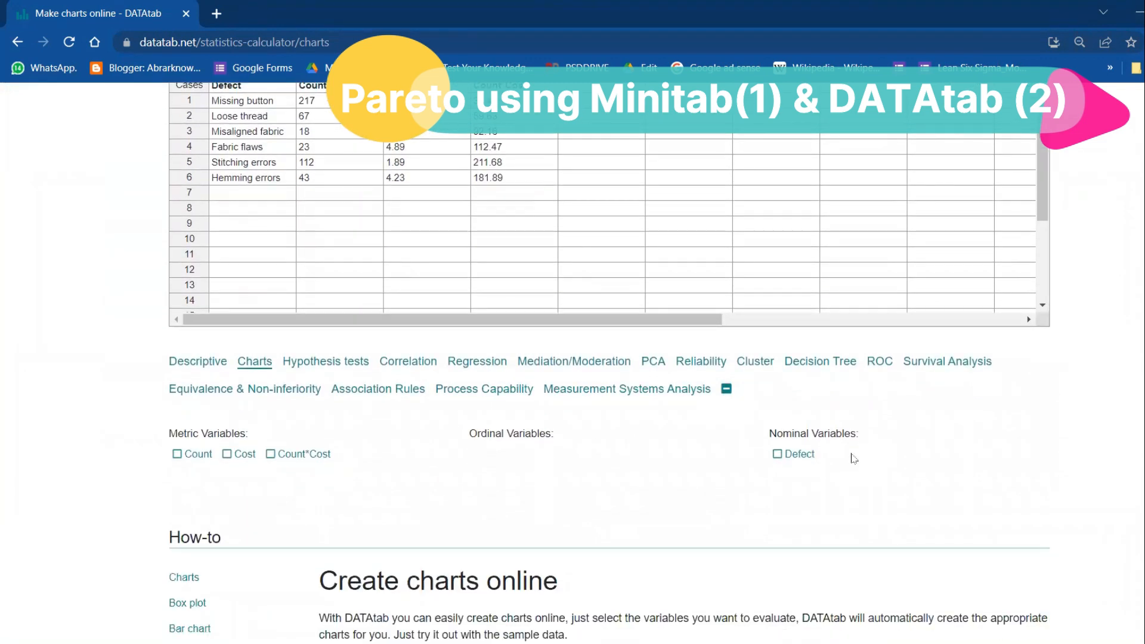
{"action": "left_click", "coordinate": [782, 456]}
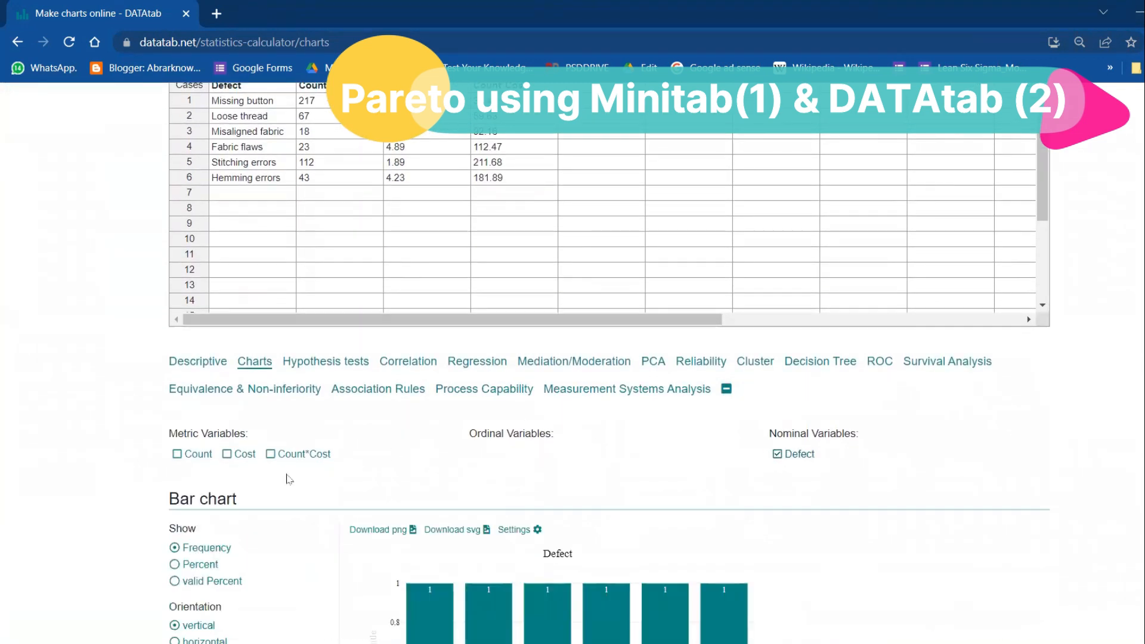
{"action": "left_click", "coordinate": [191, 456]}
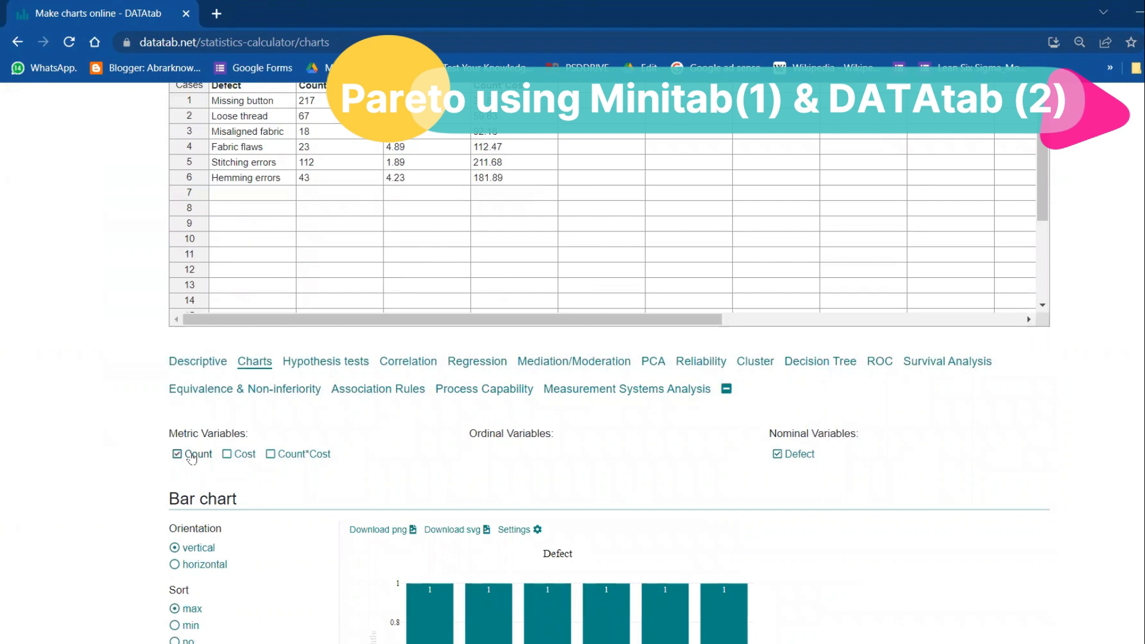
{"action": "scroll", "coordinate": [678, 376], "scroll_direction": "down", "scroll_amount": 4}
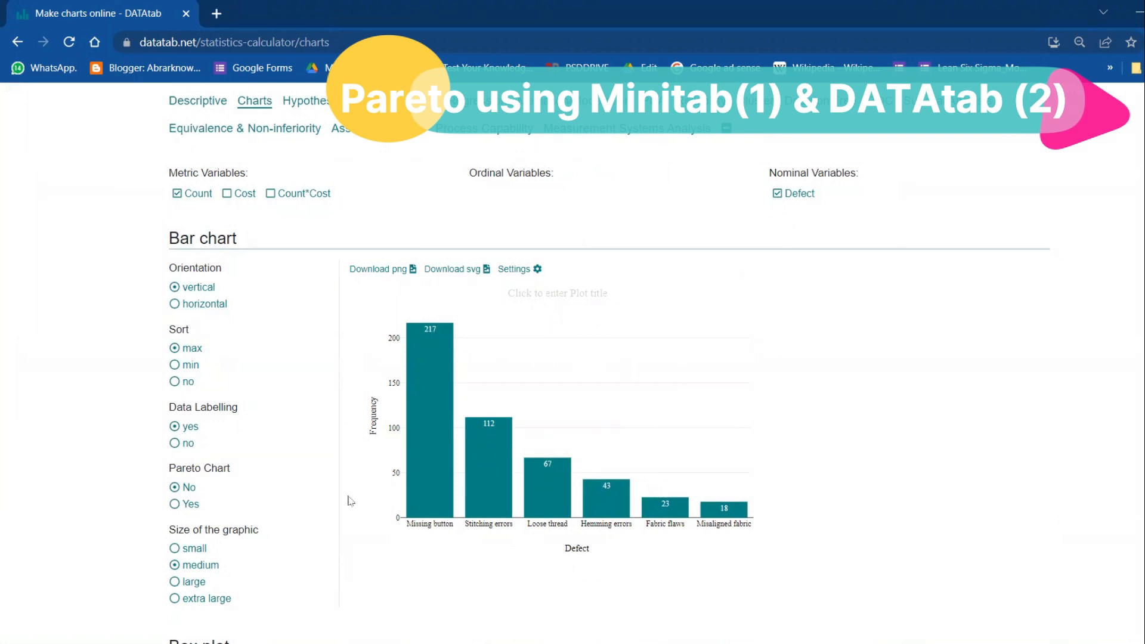
{"action": "left_click", "coordinate": [181, 504]}
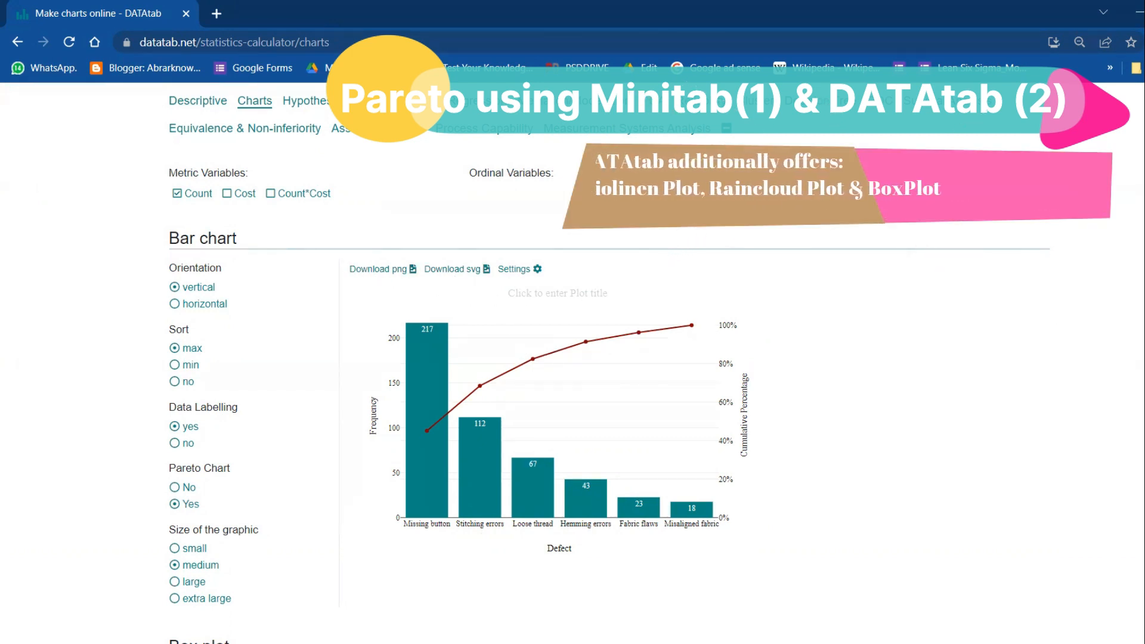
Format the Pareto chart with the Arial font, chart font size 14 and the Black/Grey color scheme.
{"action": "left_click", "coordinate": [520, 272]}
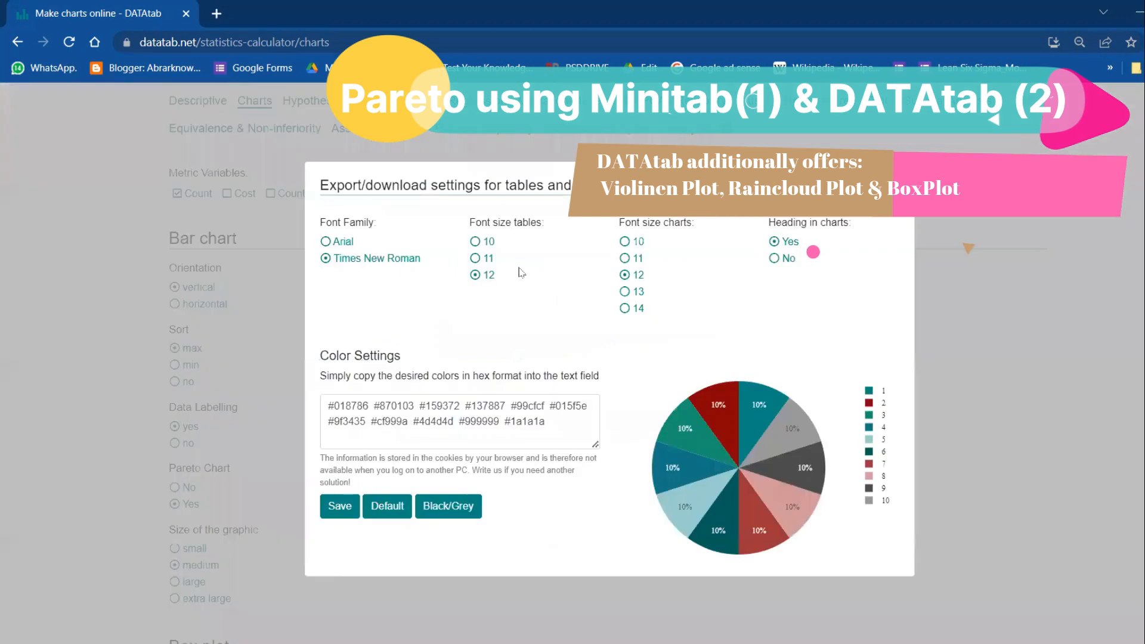
{"action": "left_click", "coordinate": [624, 309]}
{"action": "left_click", "coordinate": [342, 244]}
{"action": "left_click", "coordinate": [470, 510]}
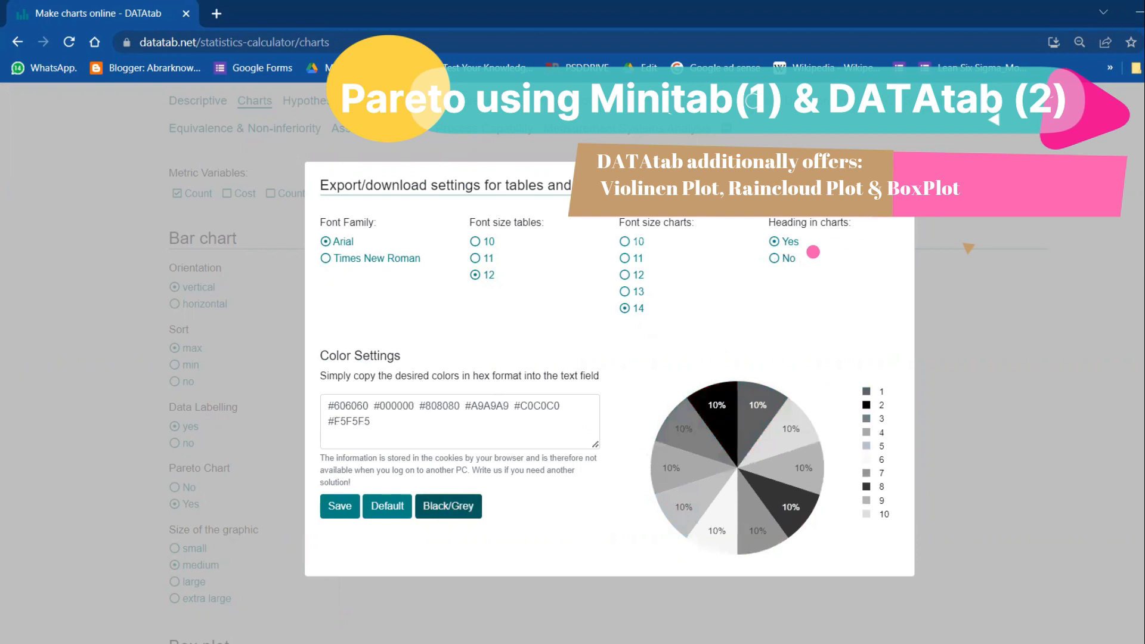
{"action": "left_click", "coordinate": [895, 182]}
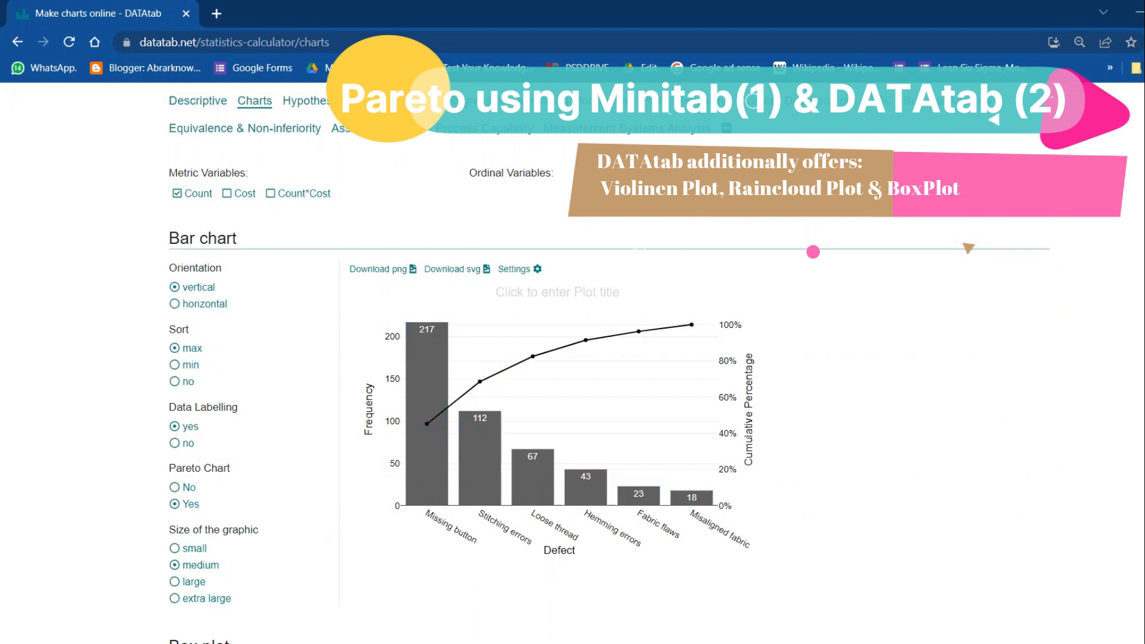
Review the additional plots, and set the box plot's font family to Times New Roman with the default color scheme.
{"action": "scroll", "coordinate": [728, 391], "scroll_direction": "down", "scroll_amount": 8}
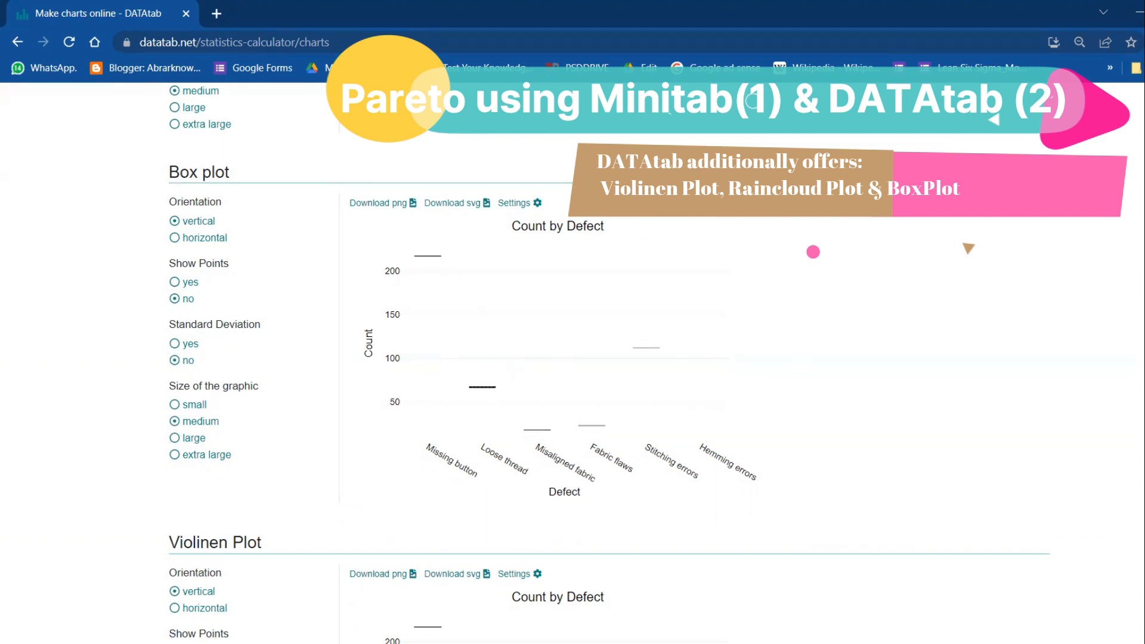
{"action": "scroll", "coordinate": [608, 364], "scroll_direction": "down", "scroll_amount": 5}
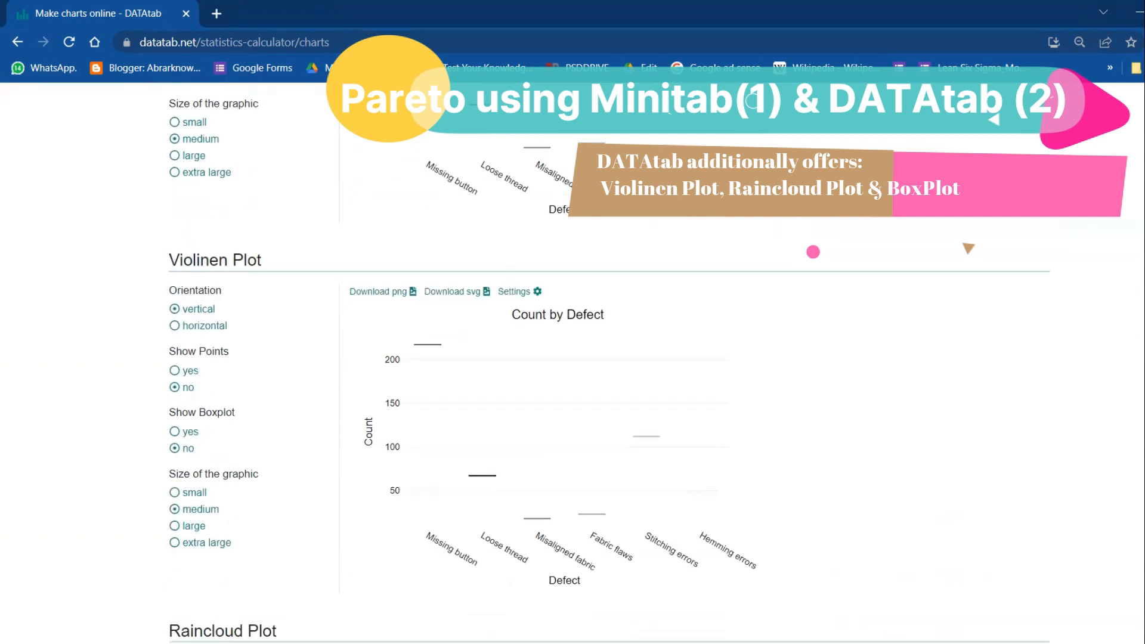
{"action": "scroll", "coordinate": [608, 364], "scroll_direction": "down", "scroll_amount": 2}
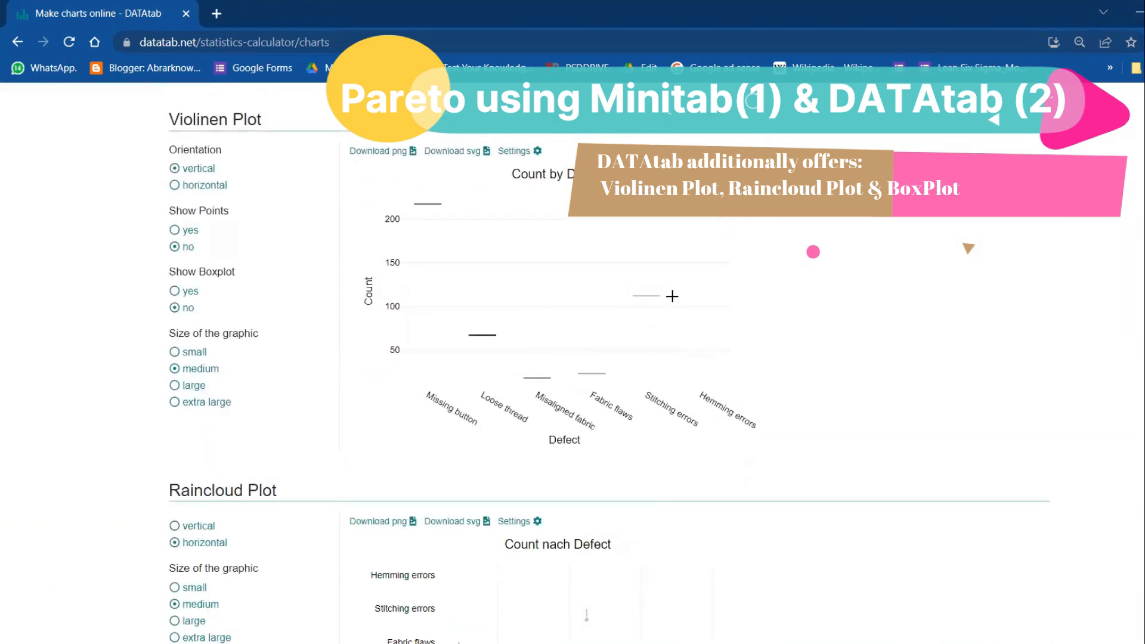
{"action": "scroll", "coordinate": [609, 364], "scroll_direction": "up", "scroll_amount": 10}
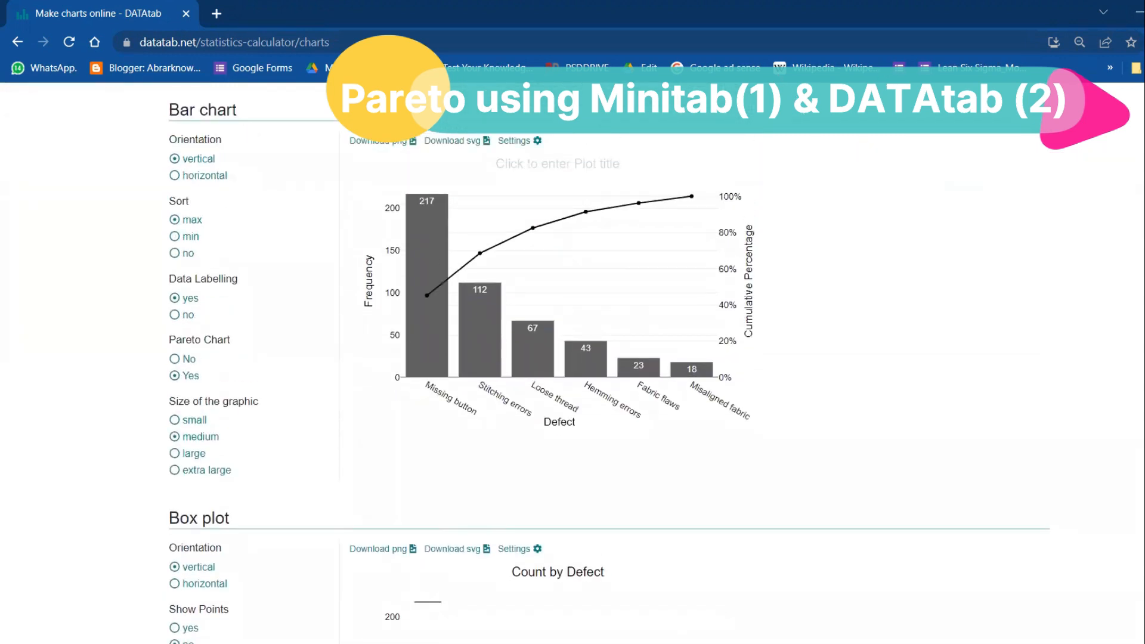
{"action": "scroll", "coordinate": [678, 227], "scroll_direction": "down", "scroll_amount": 6}
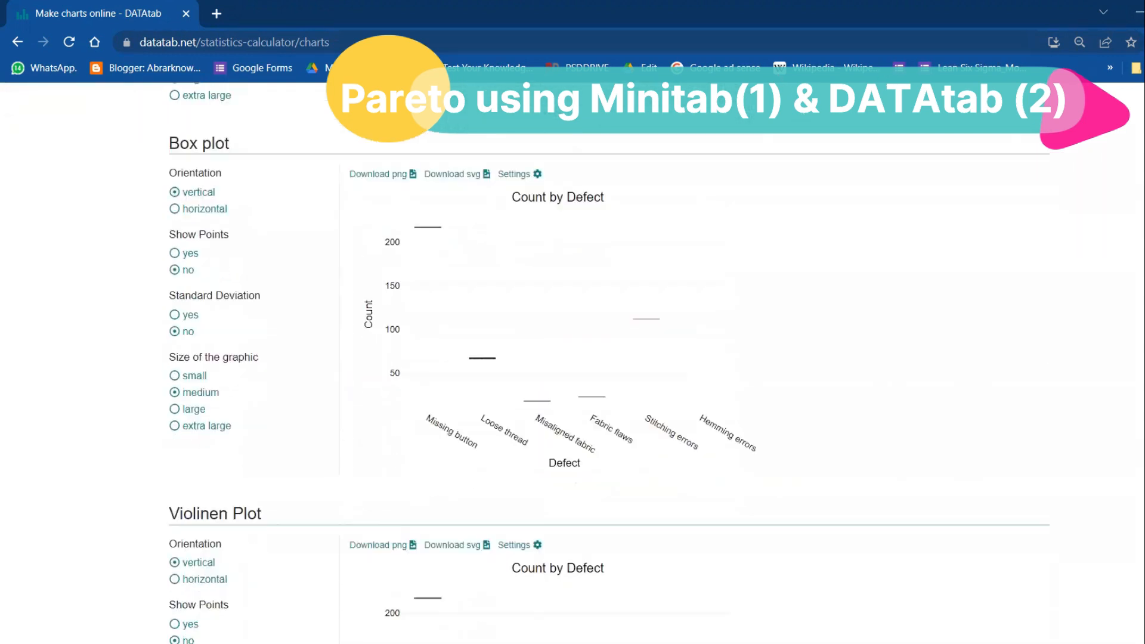
{"action": "left_click", "coordinate": [529, 154]}
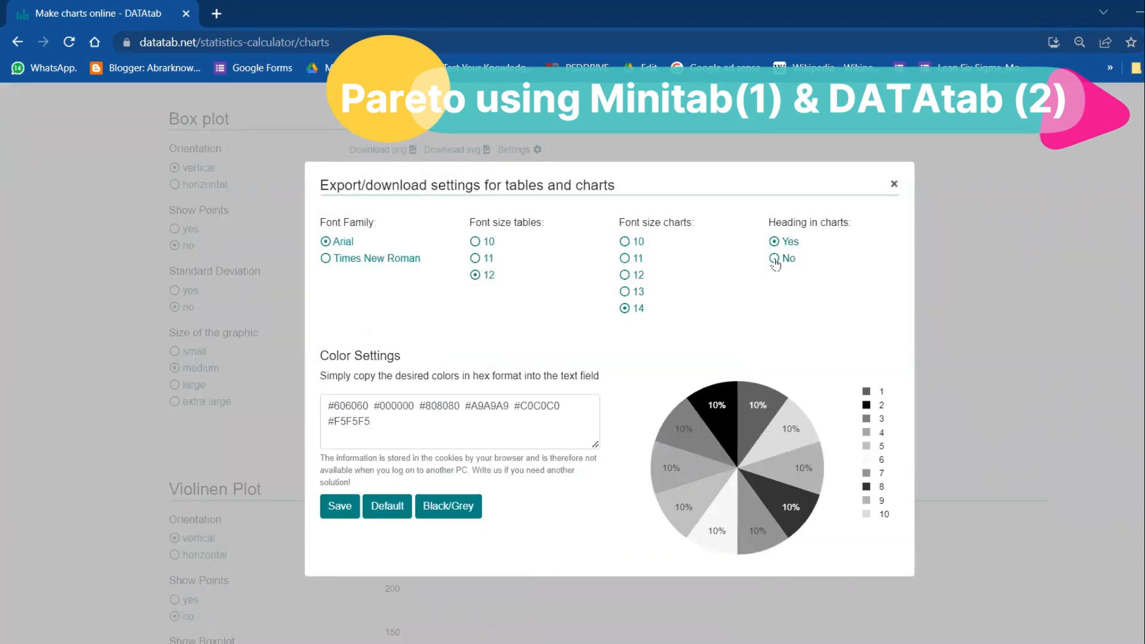
{"action": "left_click", "coordinate": [393, 261]}
{"action": "left_click", "coordinate": [454, 509]}
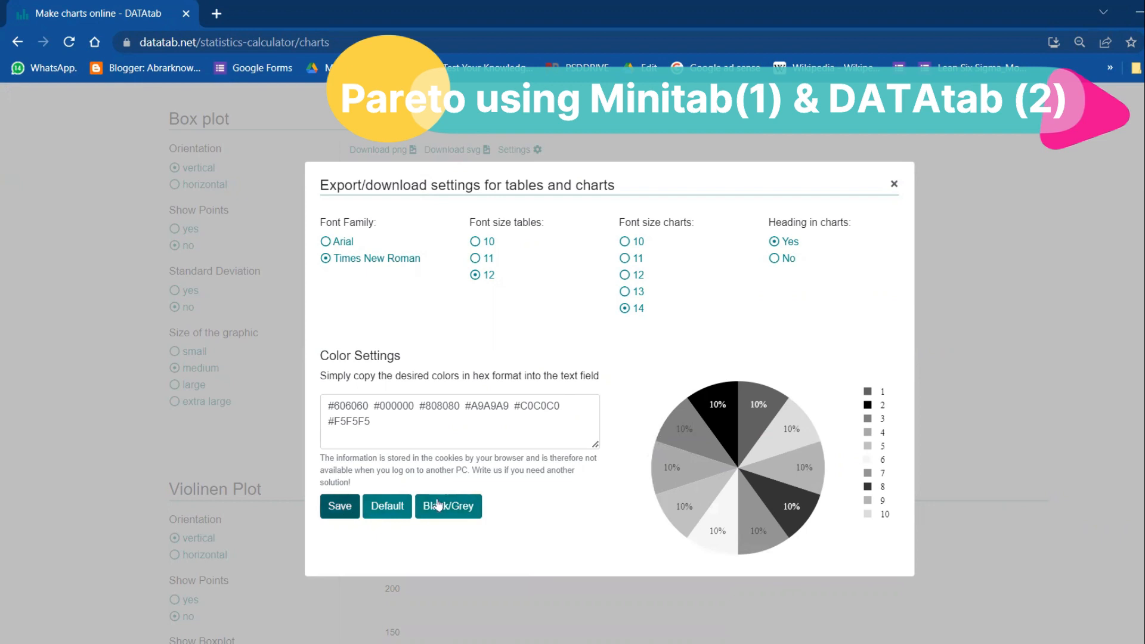
{"action": "left_click", "coordinate": [466, 511]}
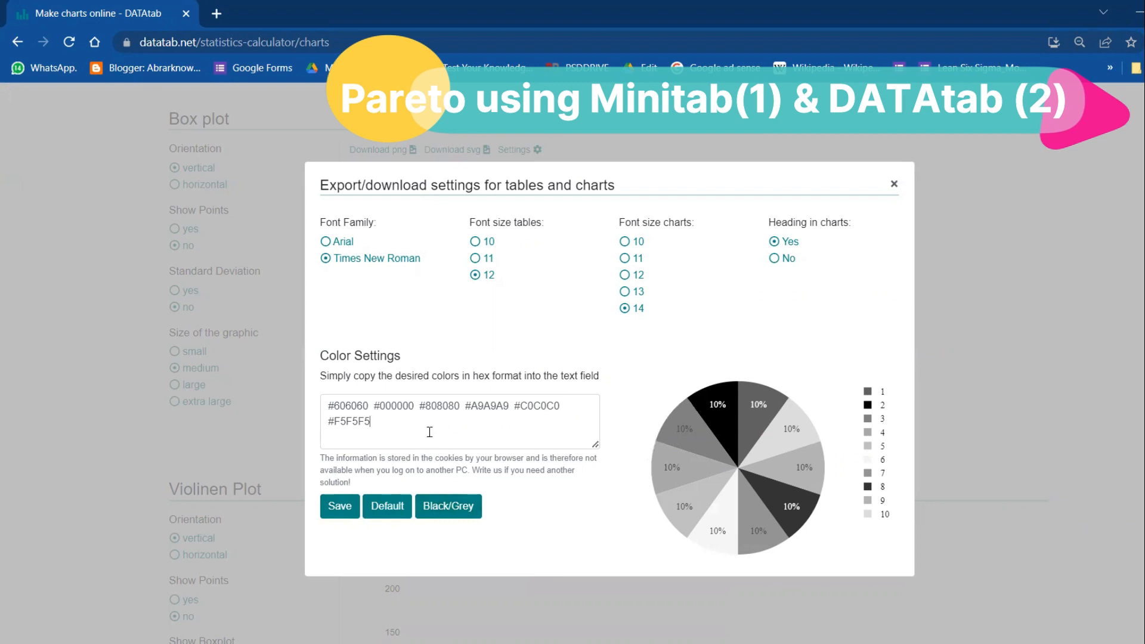
{"action": "left_click", "coordinate": [410, 515]}
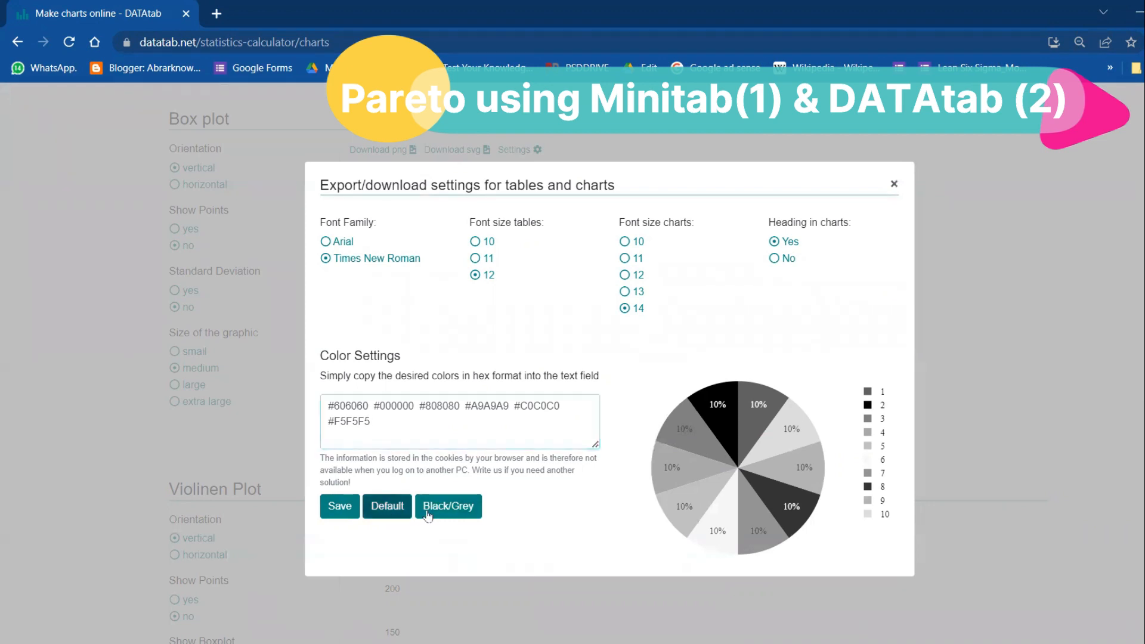
{"action": "left_click", "coordinate": [893, 184]}
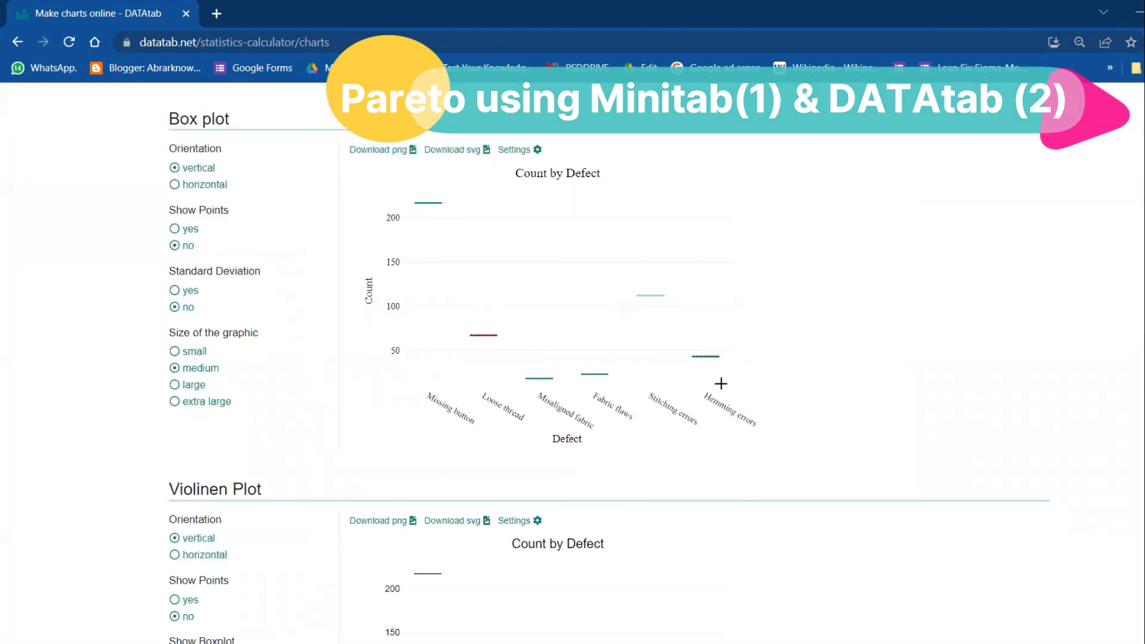
{"action": "scroll", "coordinate": [650, 384], "scroll_direction": "down", "scroll_amount": 6}
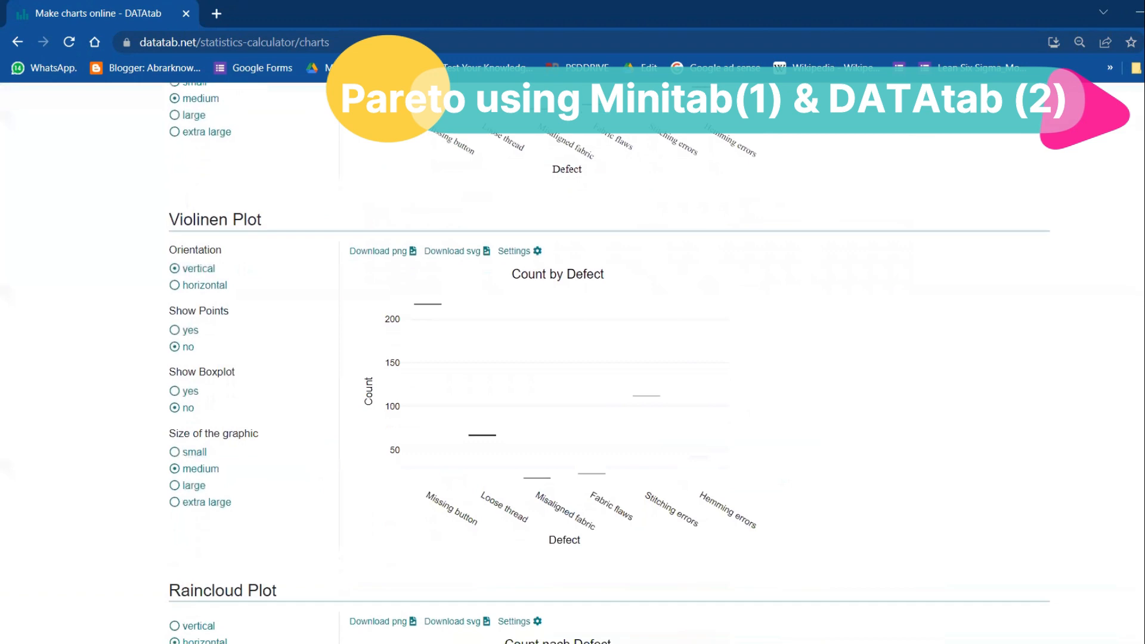